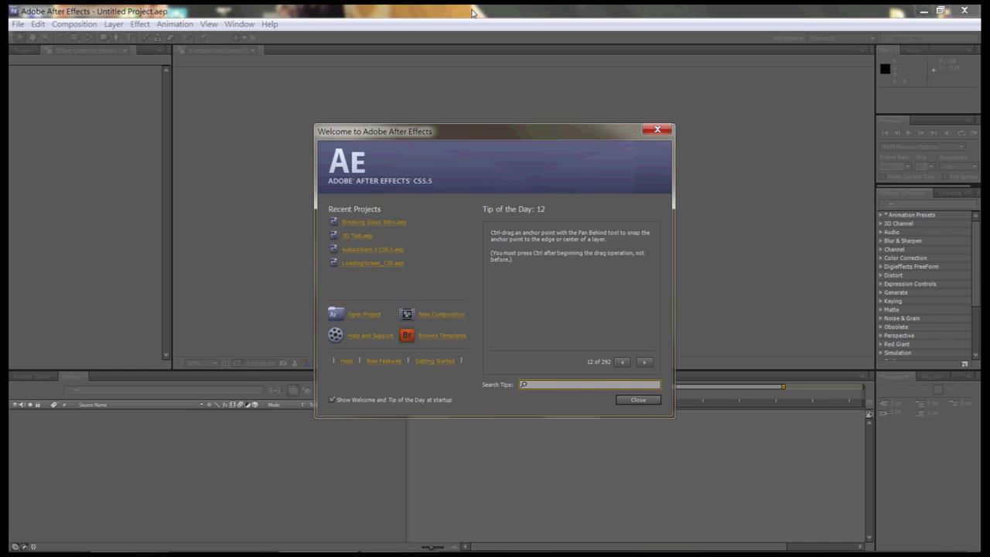
- Make a new composition named Intro: 1920×1080, 30 fps, 10 seconds, black background
key(ctrl+n)
text(Intro)
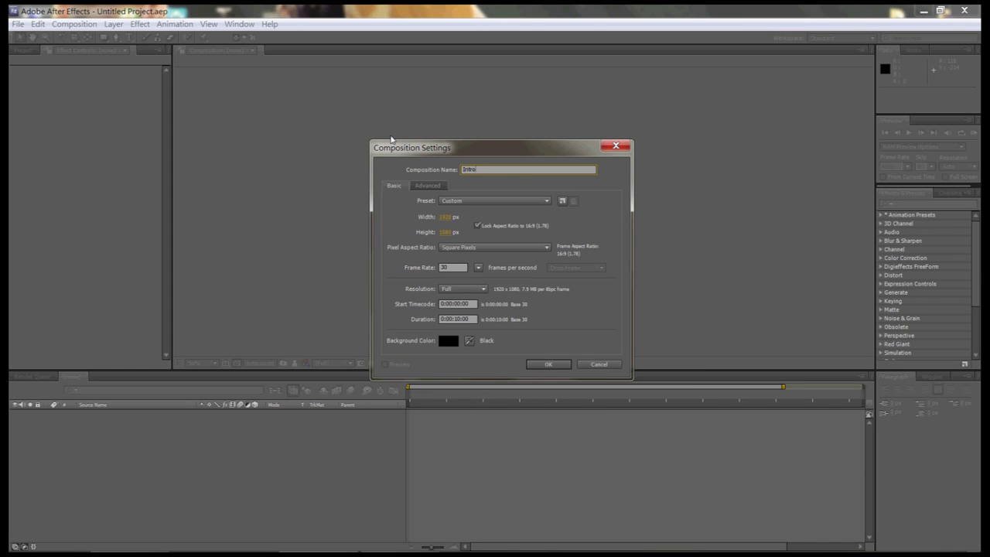
key(Return)
key(ctrl+t)
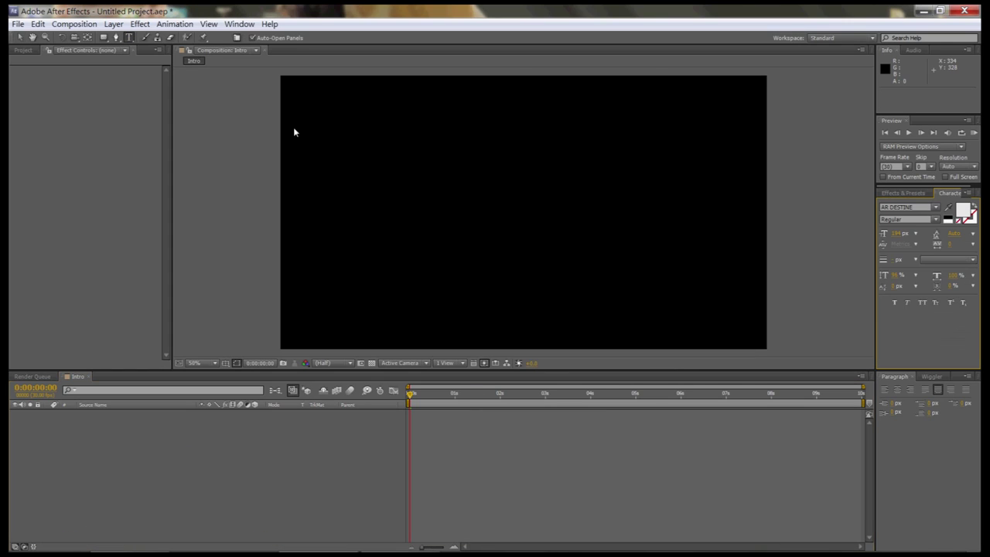
drag(363, 154, 724, 271)
text(Licson's)
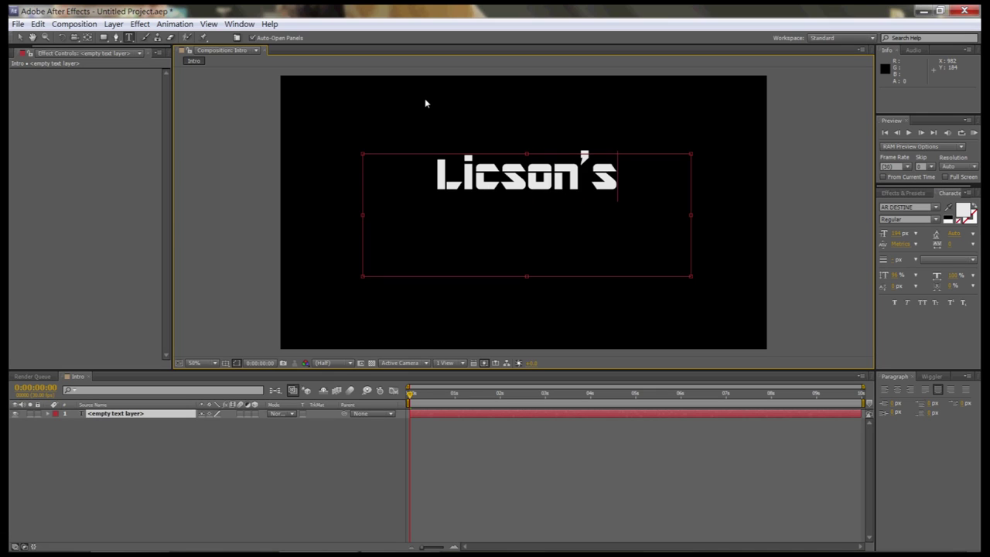
text( channel)
- Make the word Channel much larger and set the line spacing to 215 px
key(shift+Left)
key(shift+Left)
key(shift+Left)
key(Home)
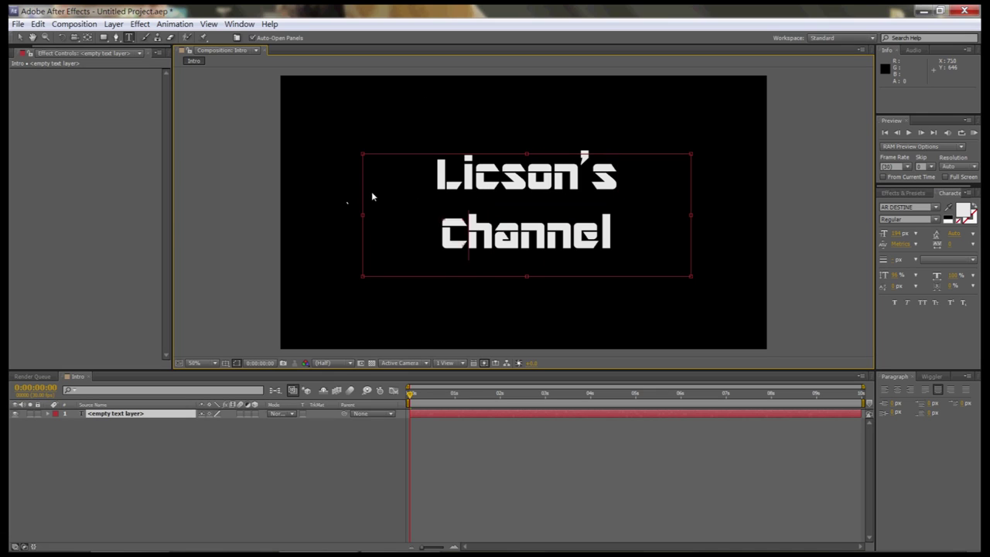
key(shift+Right)
key(shift+End)
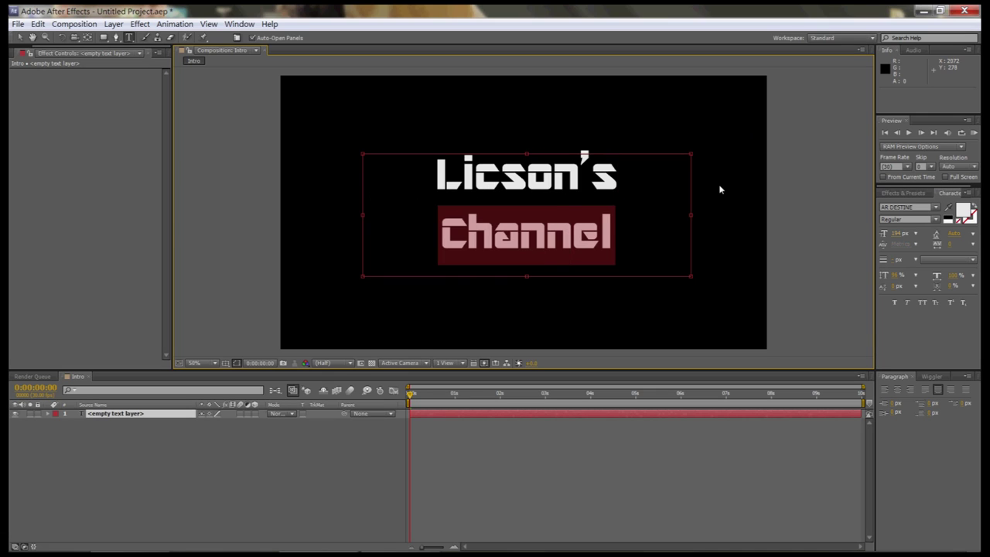
key(ctrl+alt+shift+period)
key(ctrl+alt+shift+period)
key(alt+Up)
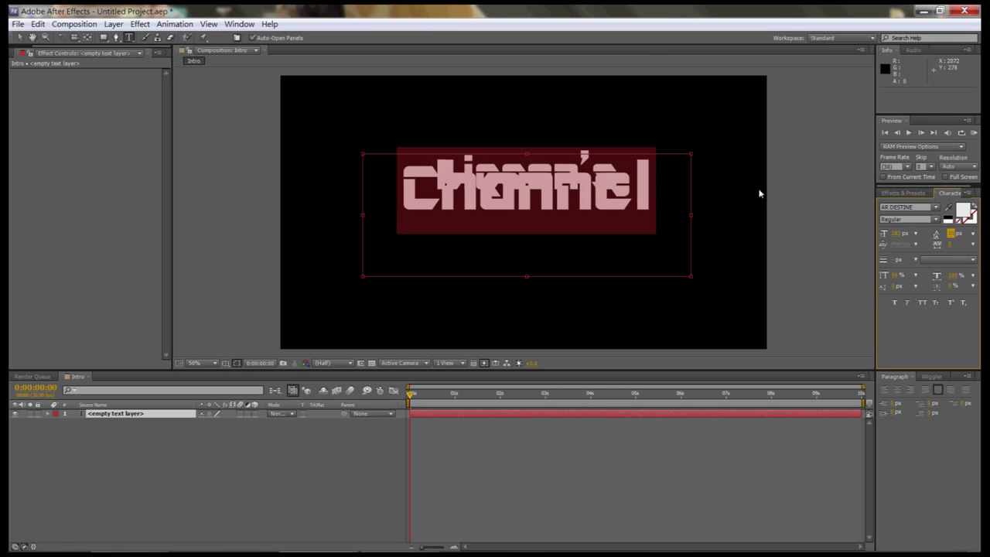
key(alt+Down)
key(alt+Down)
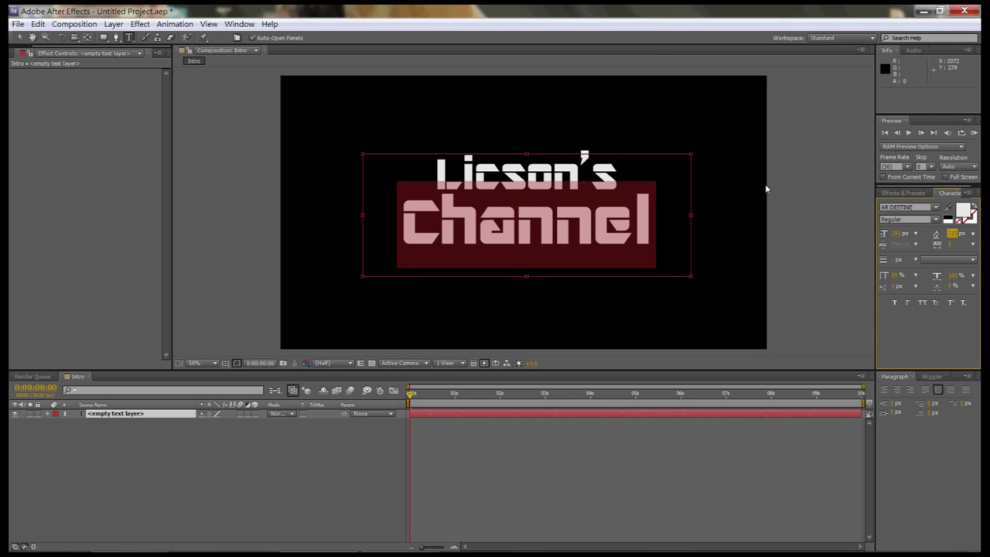
key(ctrl+alt+shift+period)
key(ctrl+alt+shift+period)
key(ctrl+alt+shift+period)
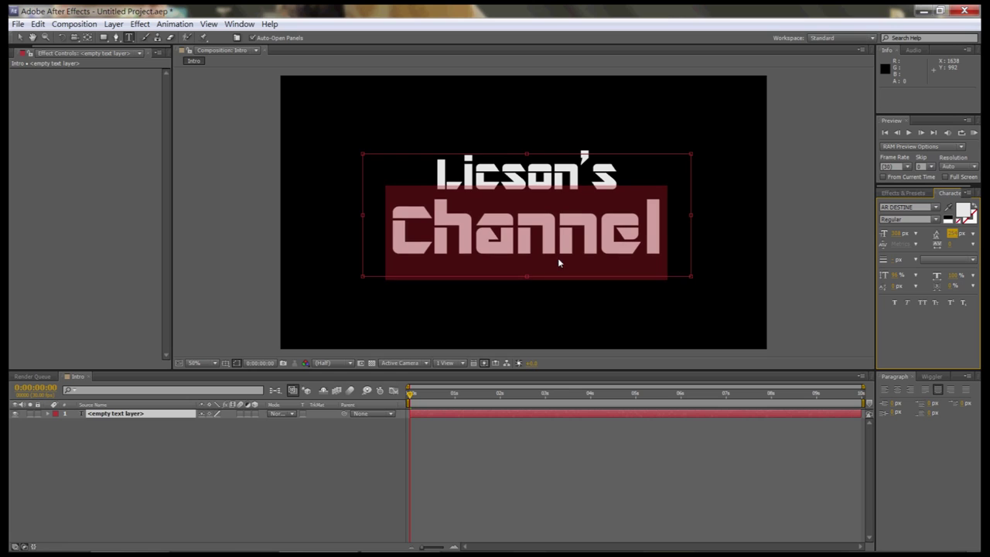
- Finish editing the title and nudge it slightly into place
click(656, 245)
click(236, 446)
key(v)
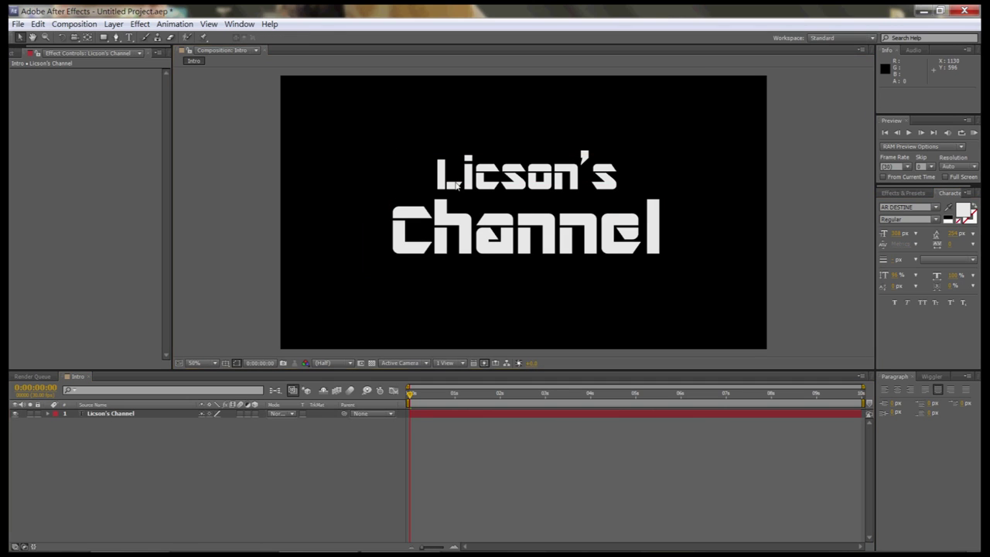
drag(430, 161, 434, 166)
click(725, 106)
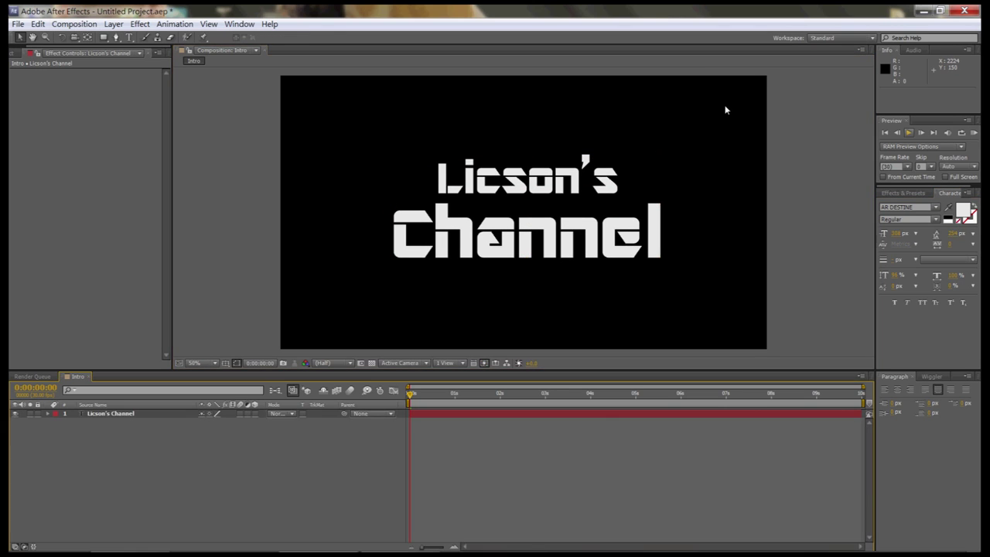
key(ctrl+5)
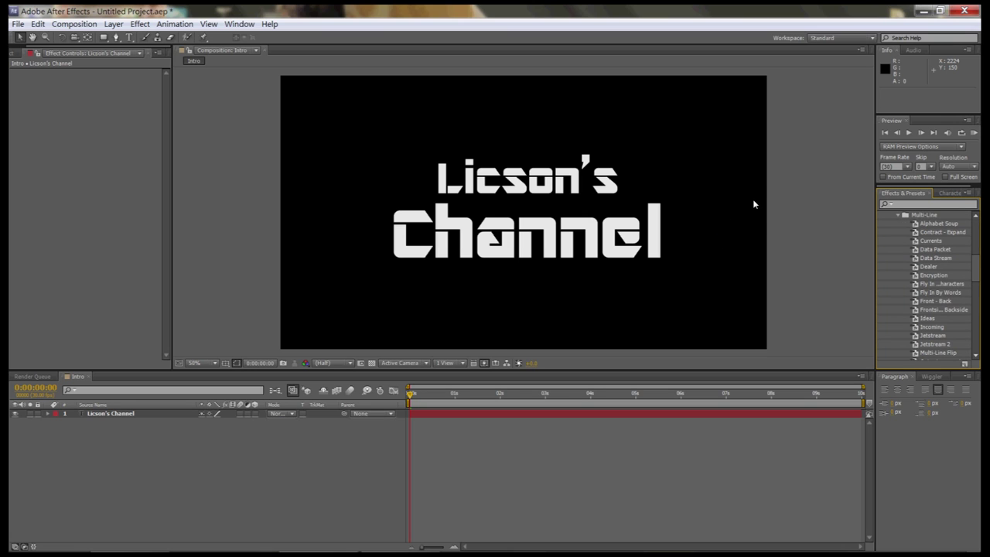
- Apply the Data Stream preset to the title and move its end keyframes to 7:01
double_click(936, 258)
key(space)
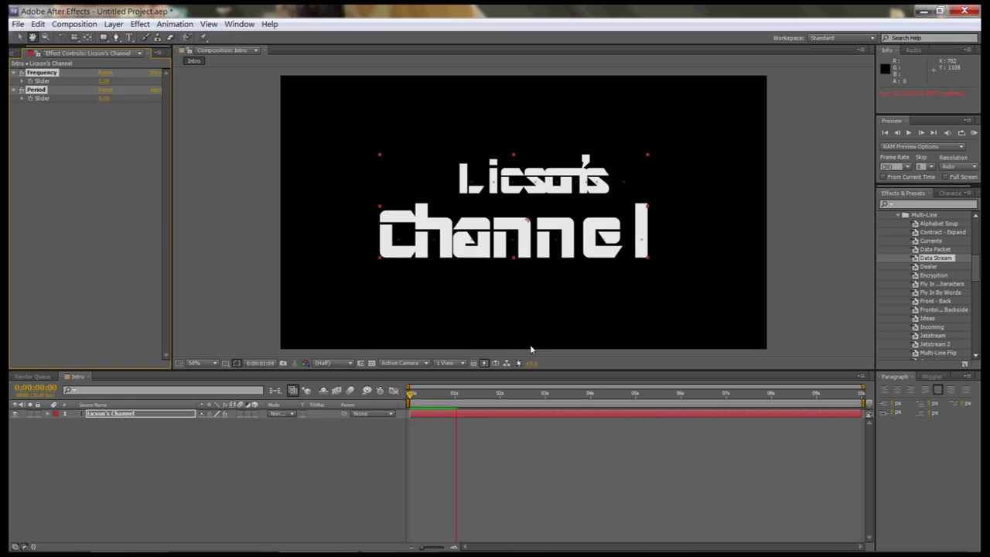
key(space)
key(u)
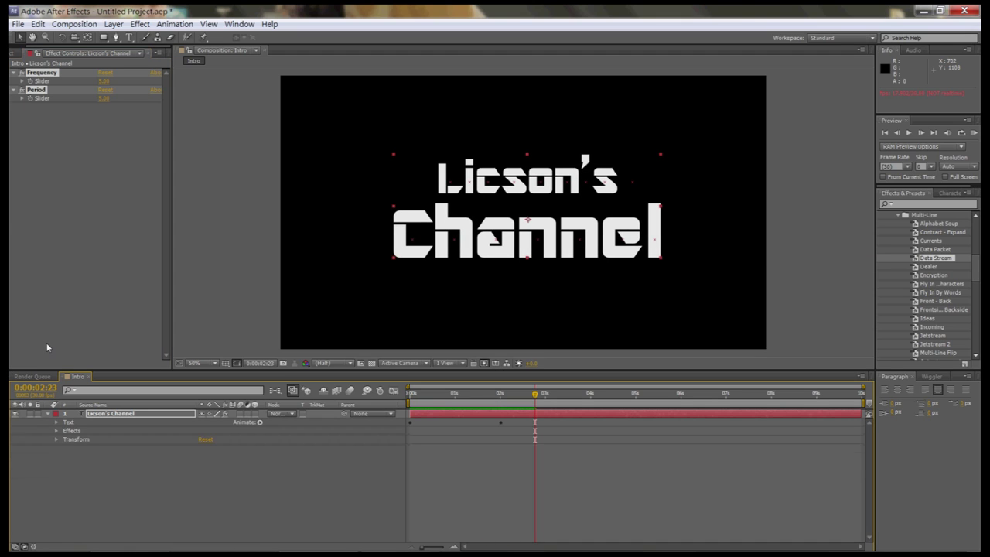
click(65, 457)
drag(486, 458, 510, 517)
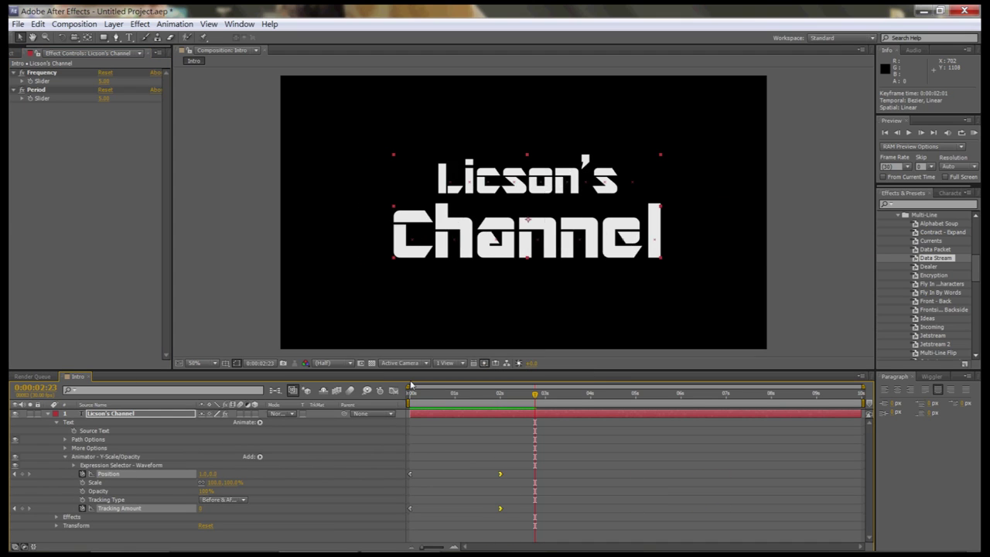
drag(500, 473, 727, 474)
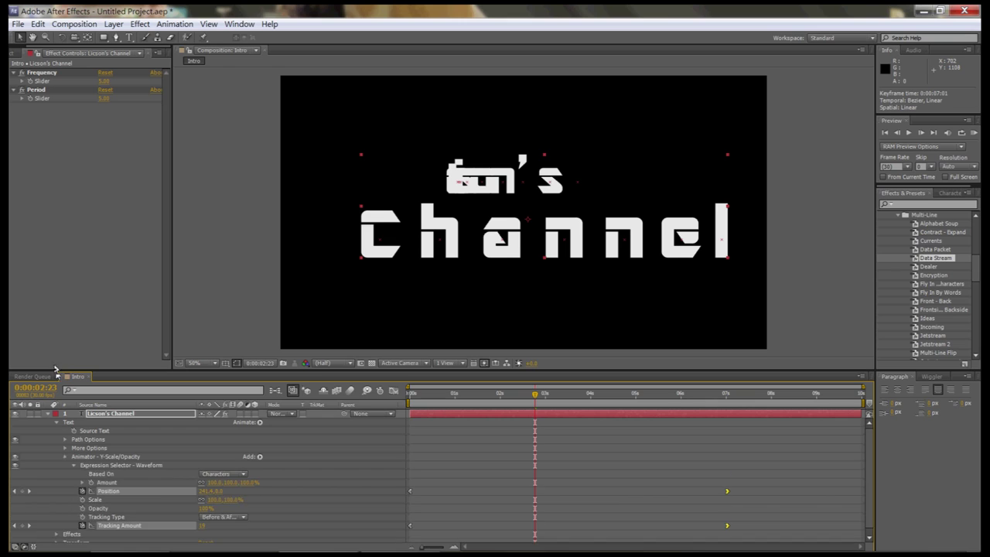
key(u)
key(Home)
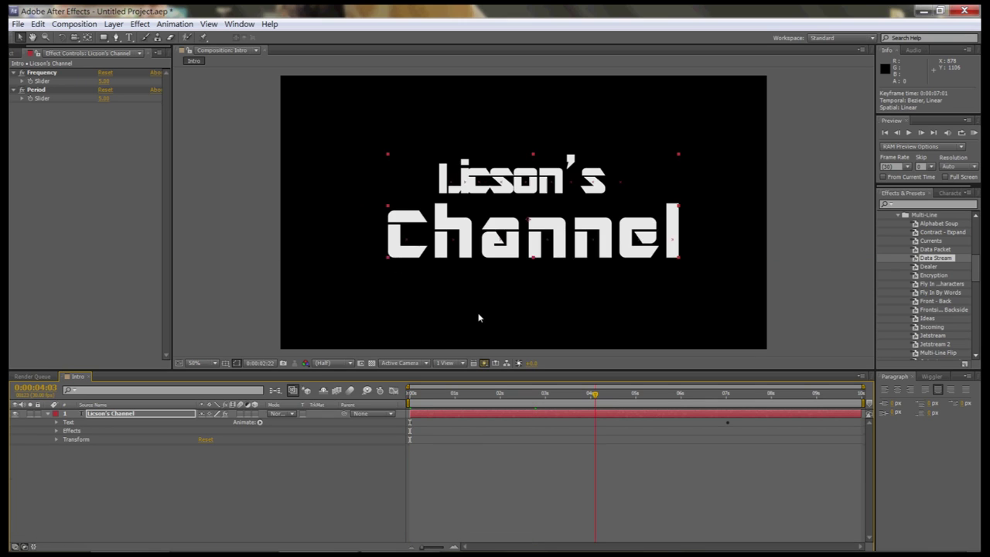
- Set the Data Stream Frequency and Period sliders to 20 and preview the animation
click(104, 81)
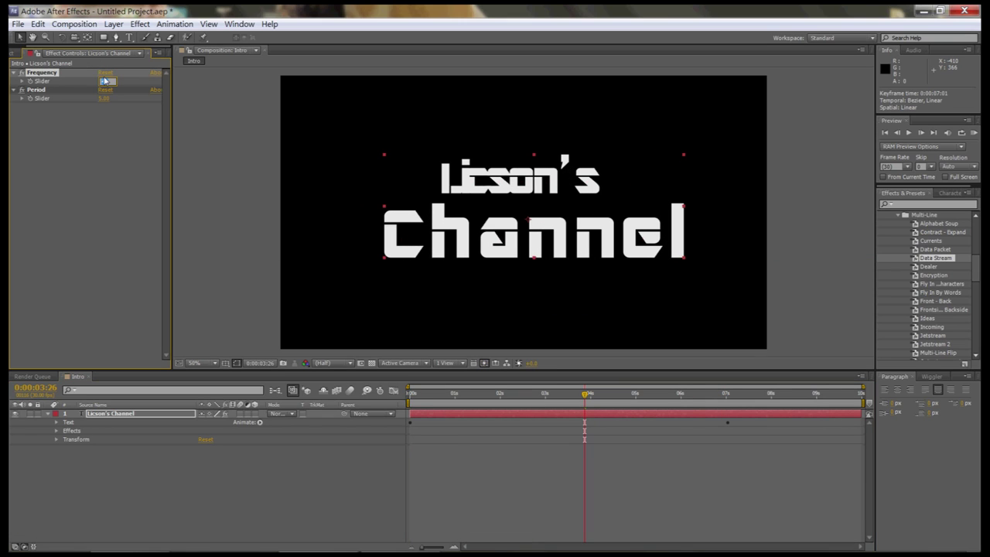
text(40)
key(Return)
key(Return)
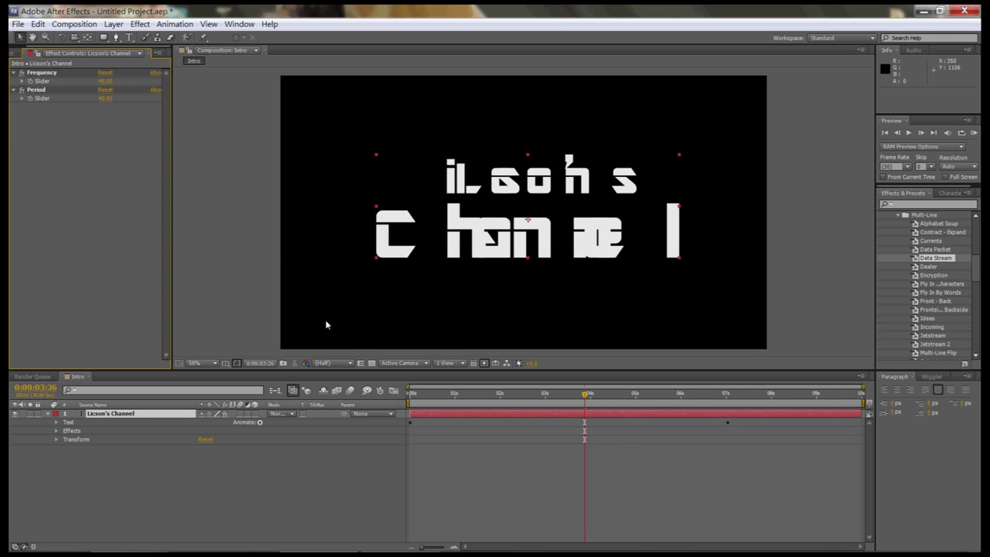
key(space)
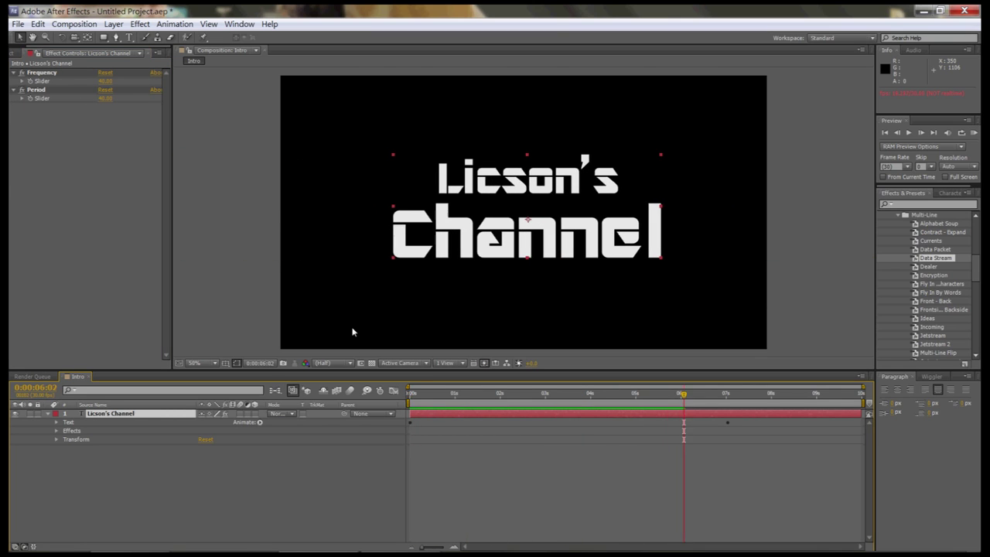
key(space)
click(107, 81)
key(Return)
key(space)
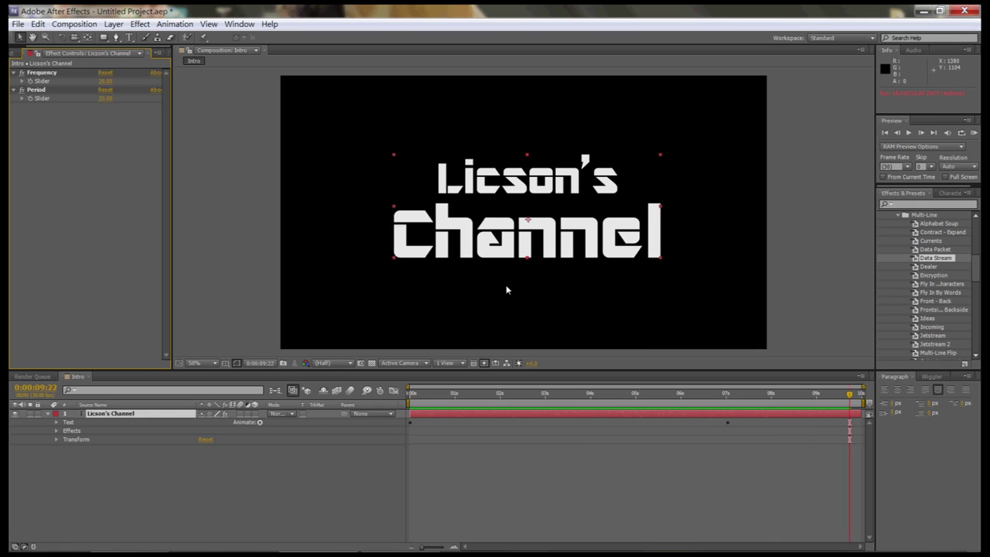
key(space)
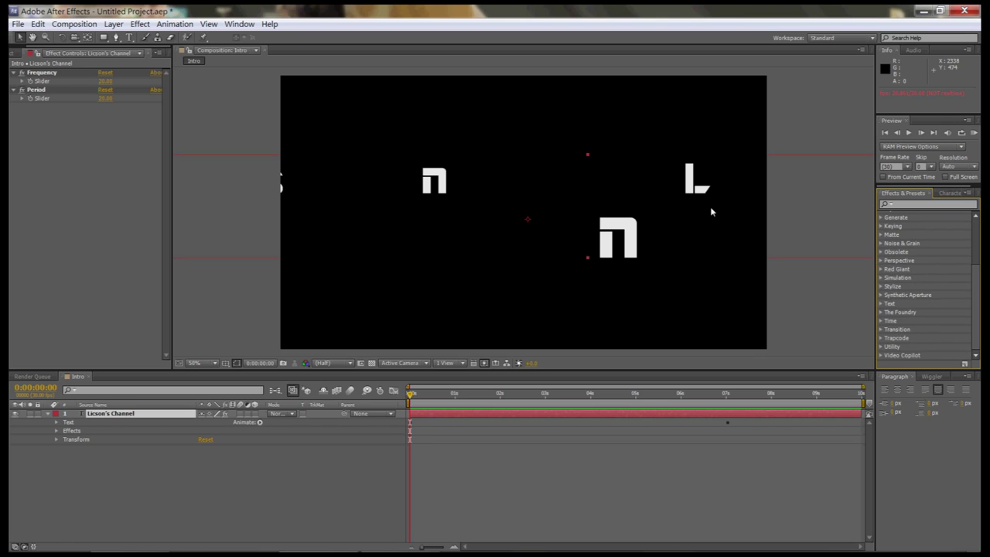
- Apply Bevel Alpha to the title layer and increase its Edge Thickness
drag(918, 255, 336, 167)
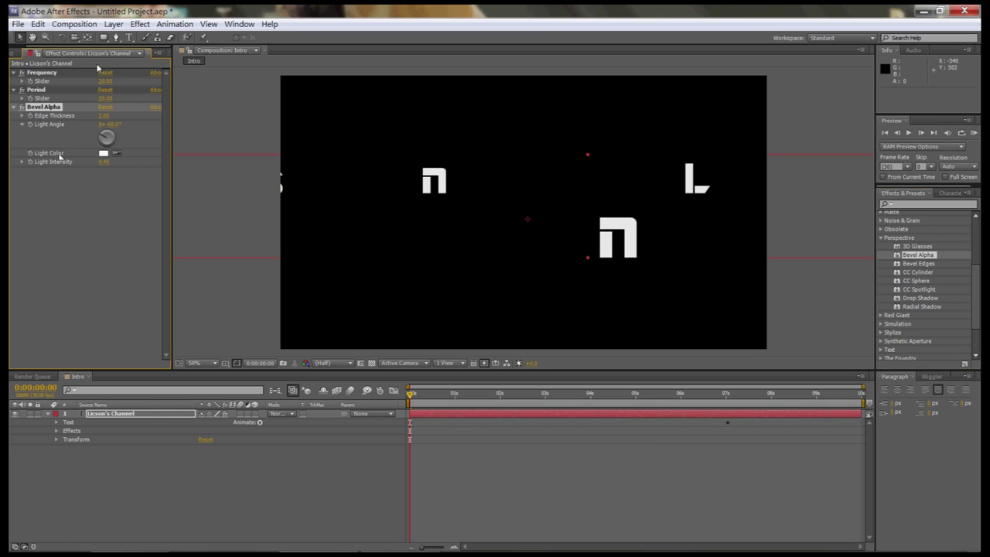
scroll(353, 161, up, 6)
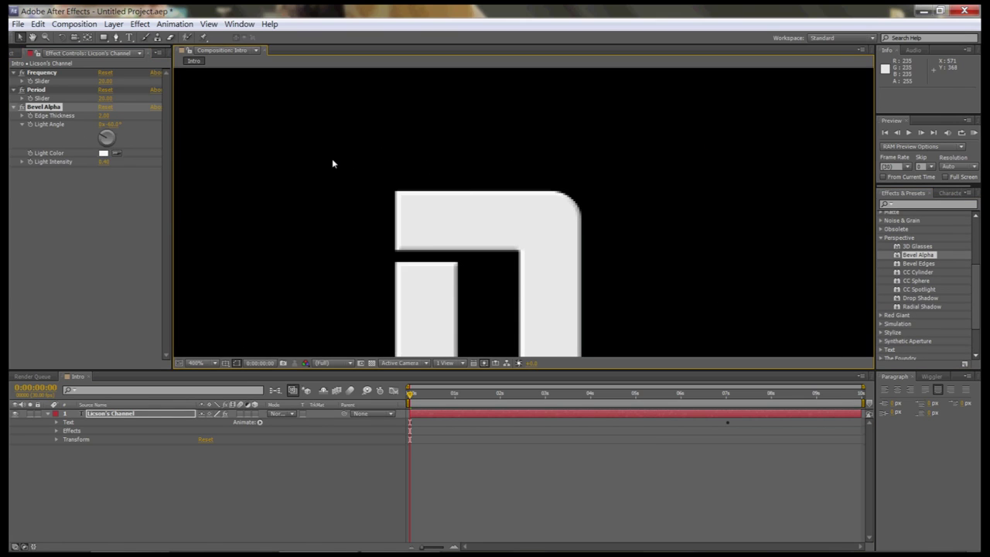
drag(104, 116, 128, 115)
scroll(635, 346, down, 5)
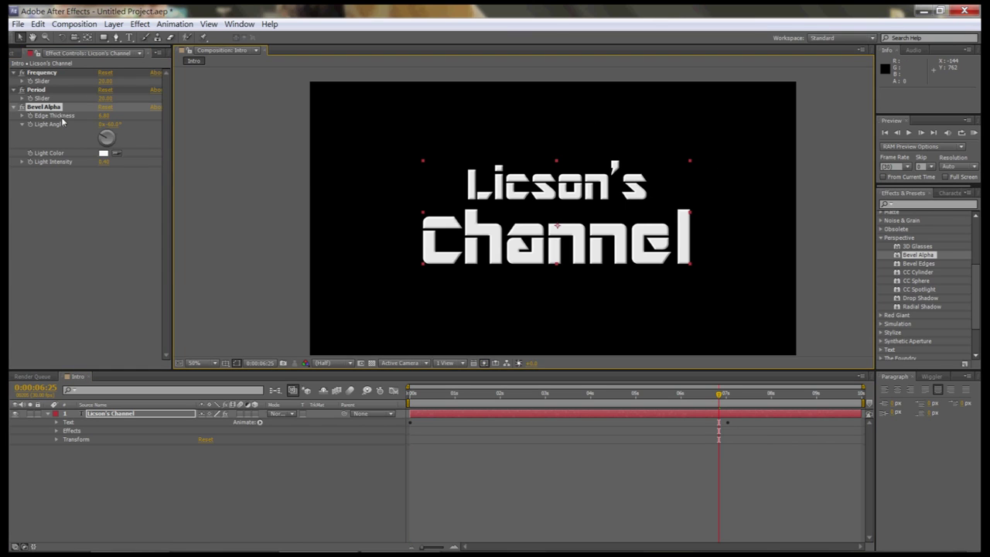
- Set the bevel's Light Color to orange FF6C00
click(102, 152)
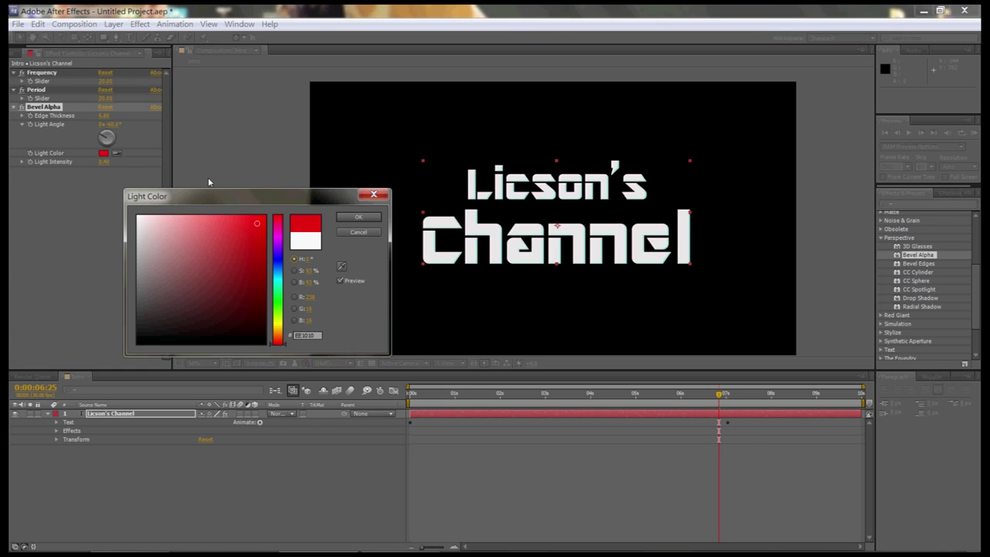
click(203, 237)
drag(221, 272, 221, 168)
key(Return)
scroll(407, 200, up, 3)
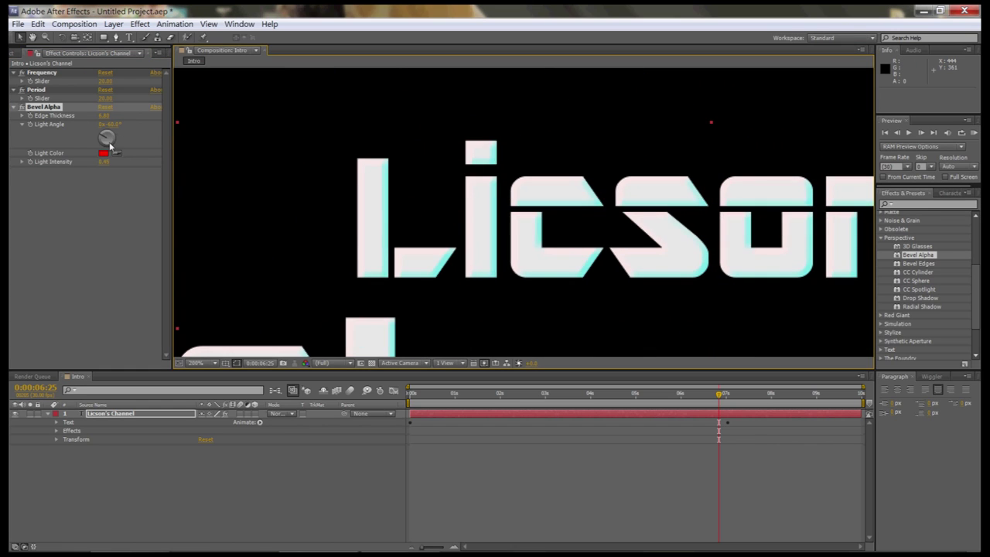
click(103, 152)
drag(225, 237, 225, 260)
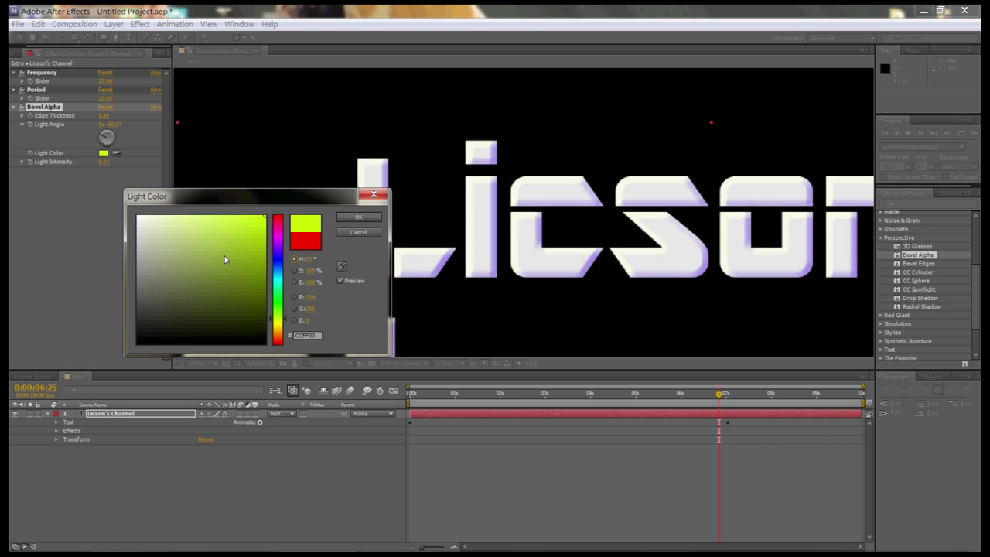
scroll(225, 260, down, 2)
scroll(227, 269, down, 2)
scroll(228, 269, down, 3)
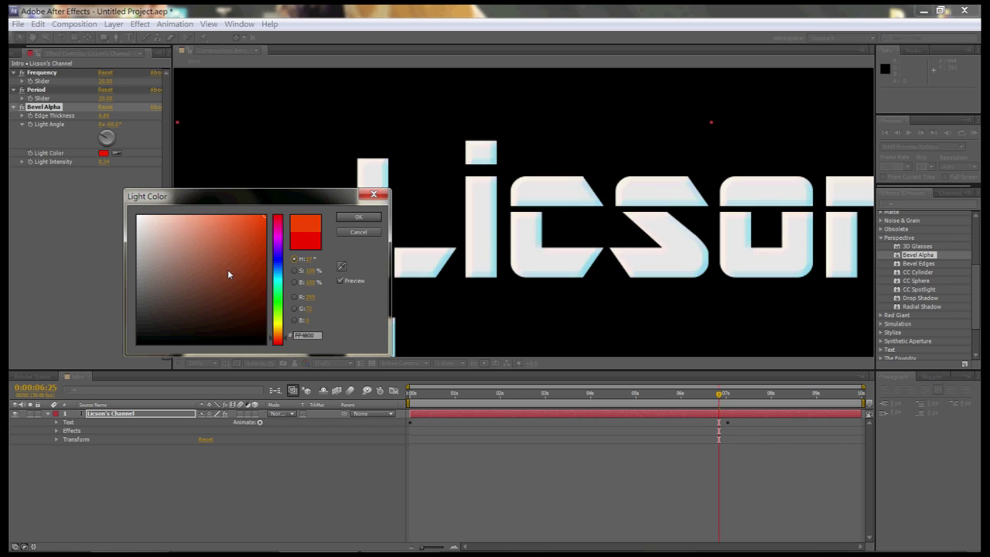
scroll(227, 270, up, 1)
key(Return)
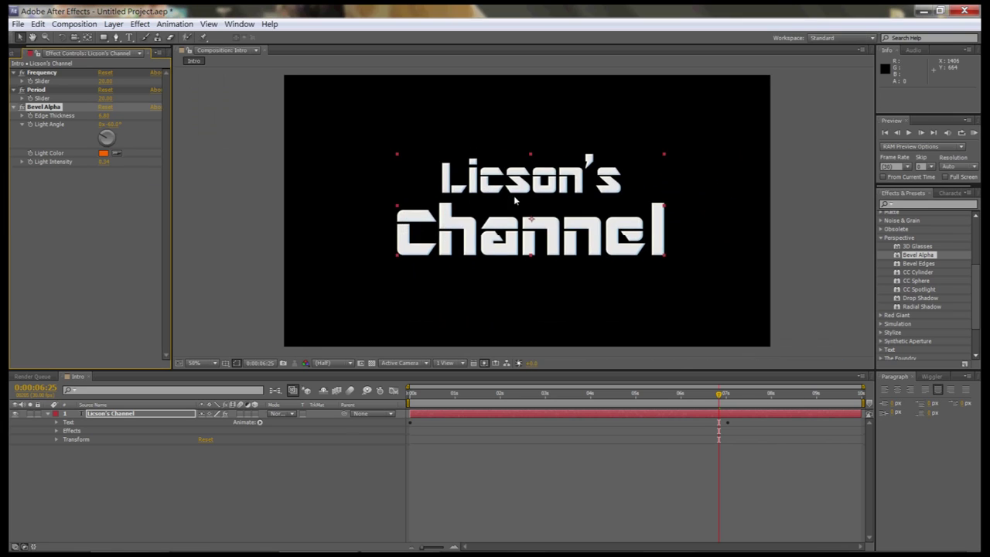
key(Home)
click(13, 89)
click(13, 107)
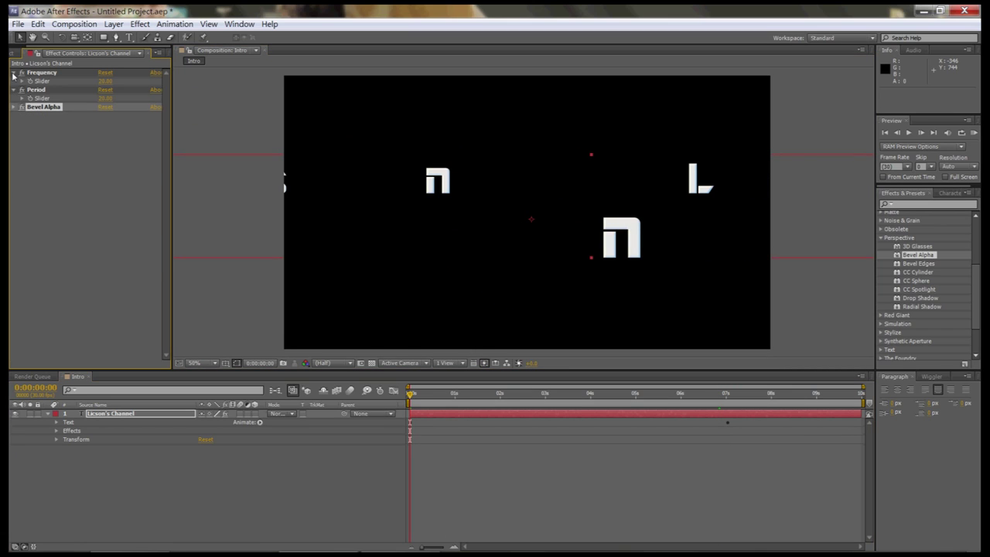
click(13, 72)
right_click(259, 386)
key(ctrl+y)
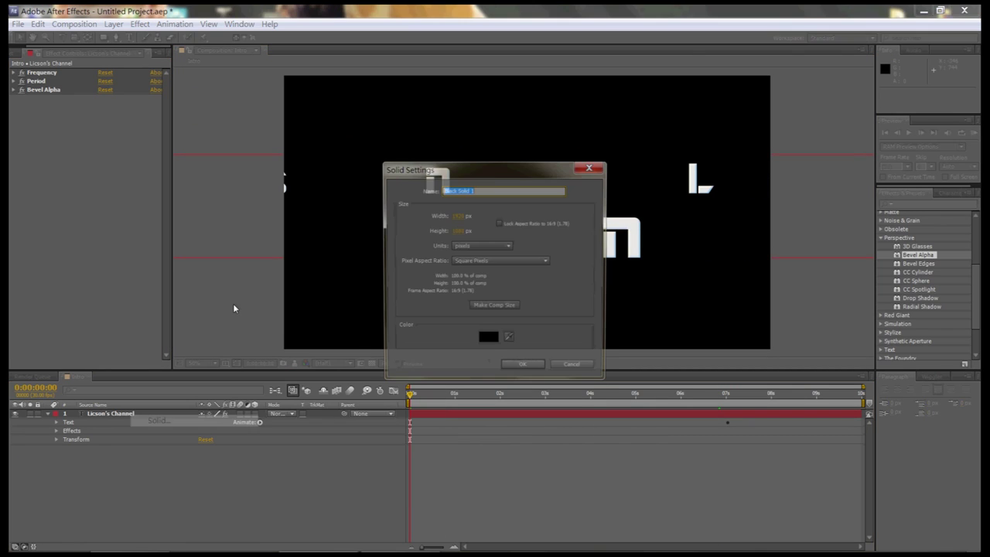
key(Return)
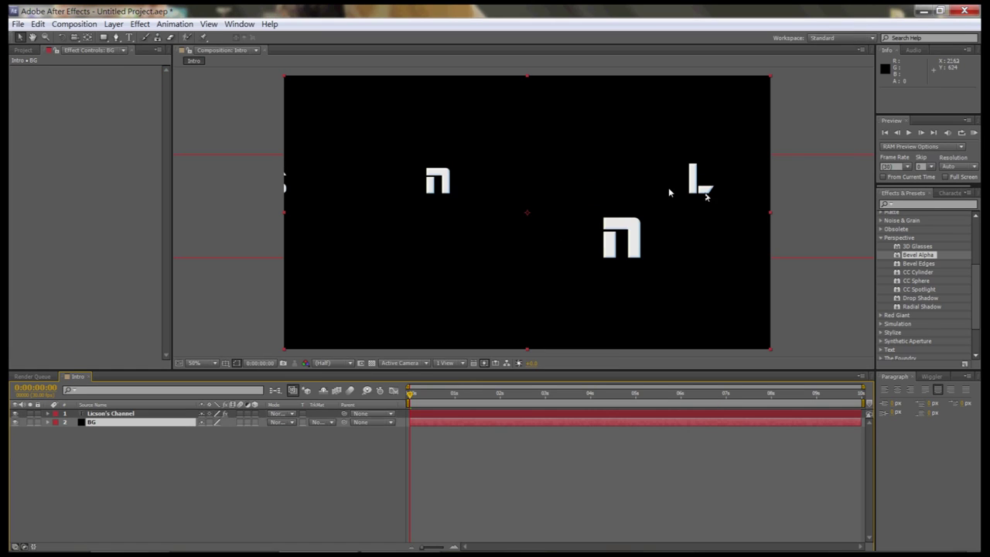
- Apply CC Particle World to the BG layer and preview it
click(881, 277)
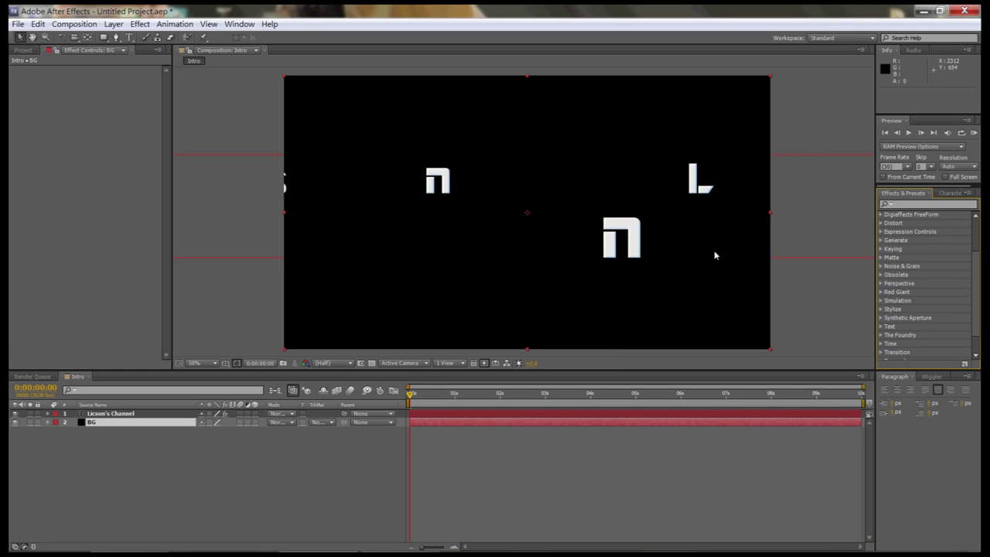
mouse_move(925, 293)
mouse_down()
mouse_move(113, 360)
mouse_move(114, 349)
mouse_up()
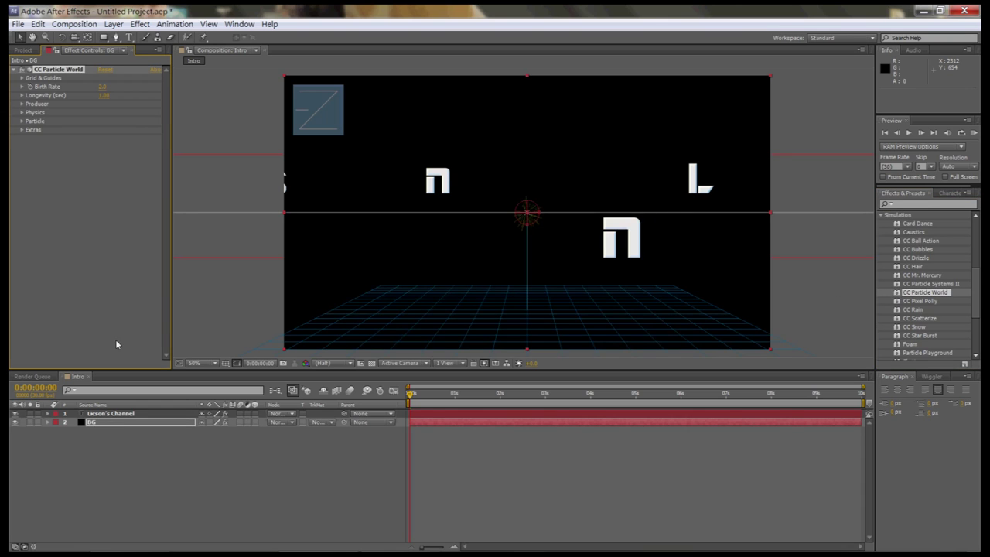
key(space)
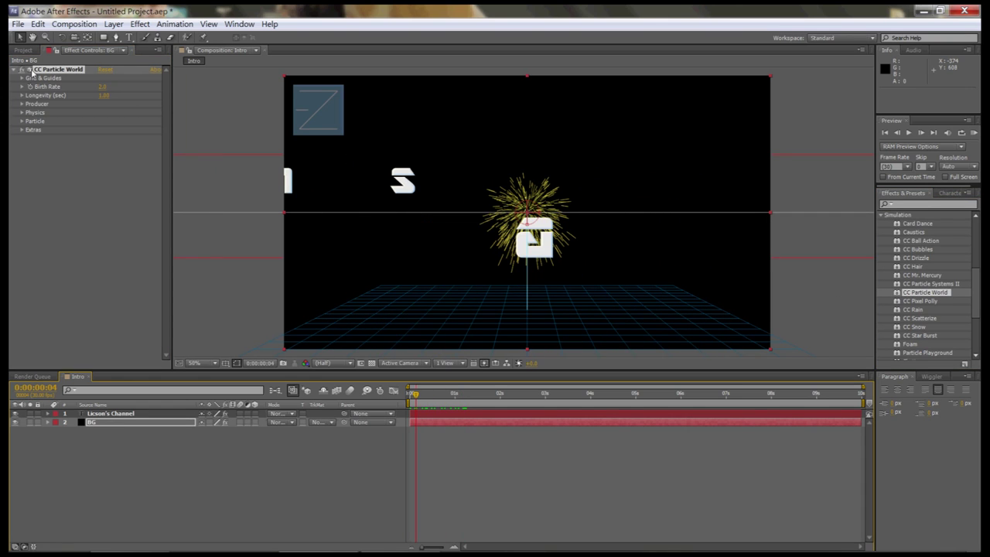
- Reshape the emitter by adjusting the Producer radius values
click(22, 104)
mouse_move(104, 147)
mouse_down()
mouse_move(150, 128)
mouse_move(88, 118)
mouse_move(99, 114)
mouse_move(86, 124)
mouse_move(81, 110)
mouse_up()
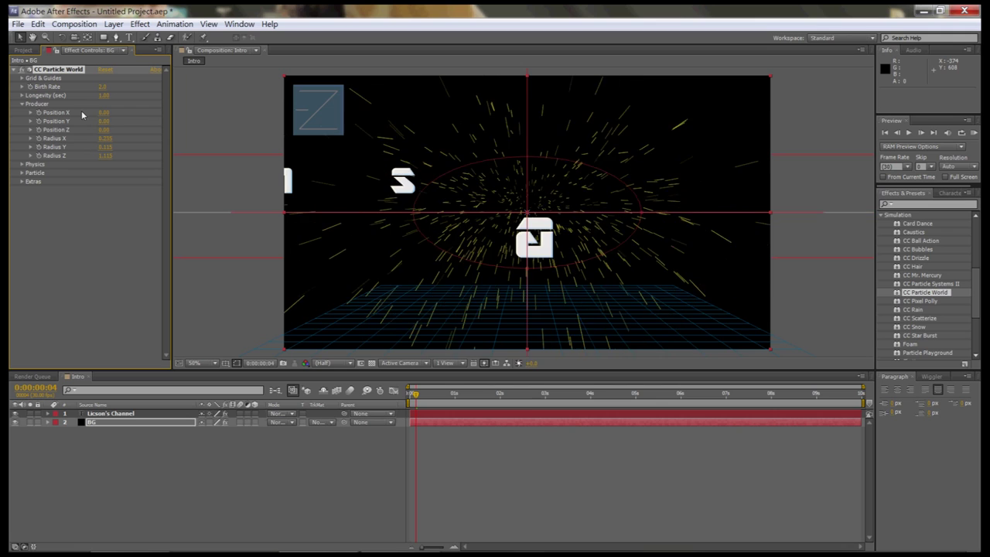
drag(105, 146, 86, 119)
key(space)
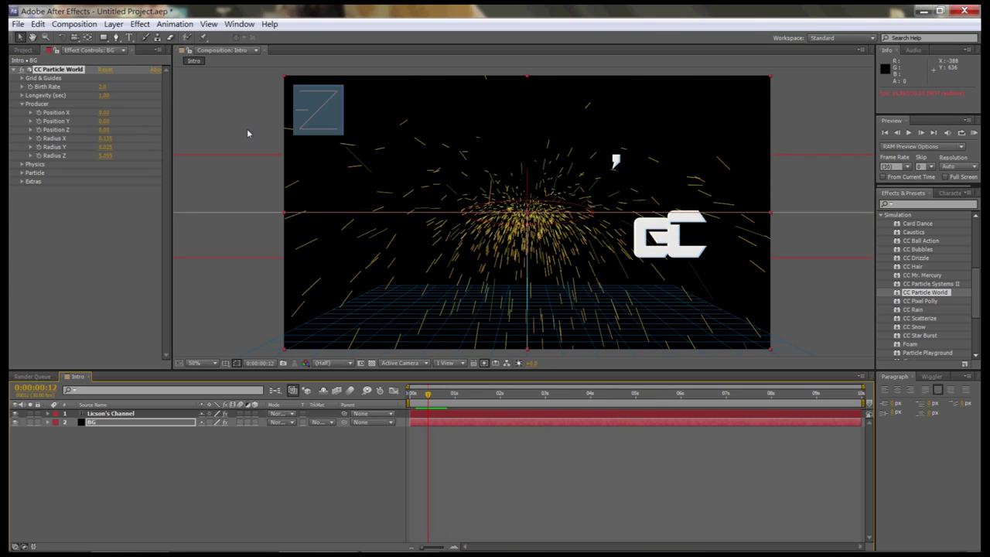
drag(104, 146, 96, 122)
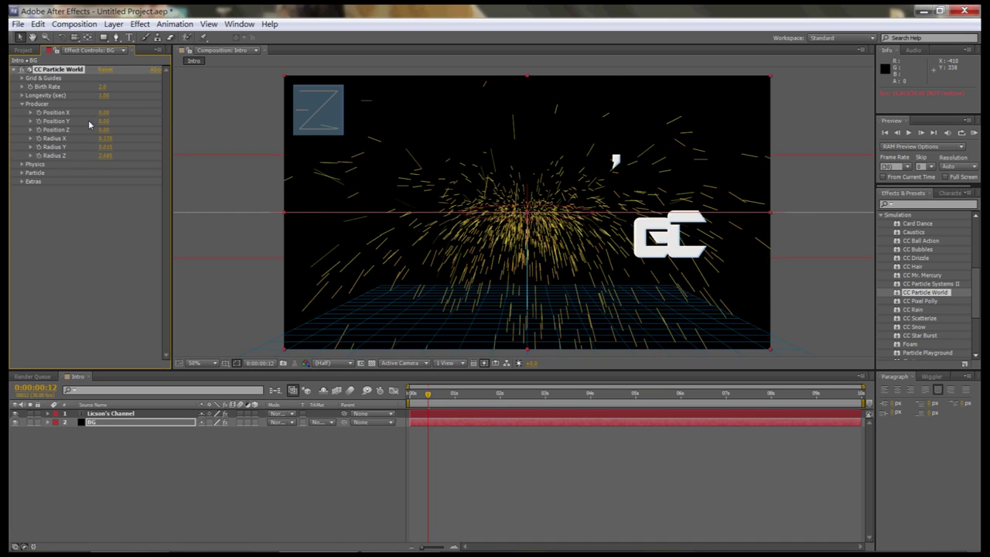
key(ctrl+z)
click(21, 104)
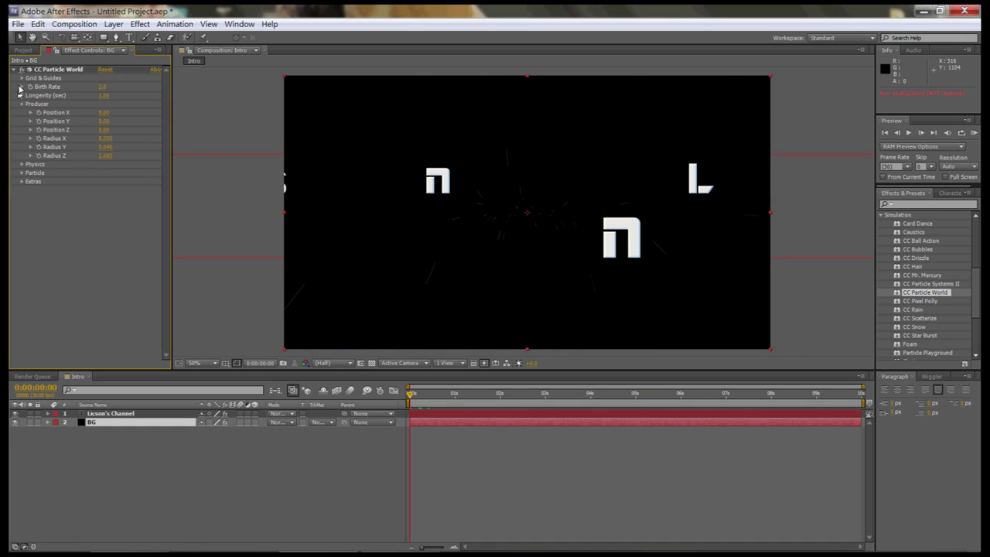
- Keep the Explosive physics animation and set Particle Type to Shaded Sphere
click(22, 112)
key(space)
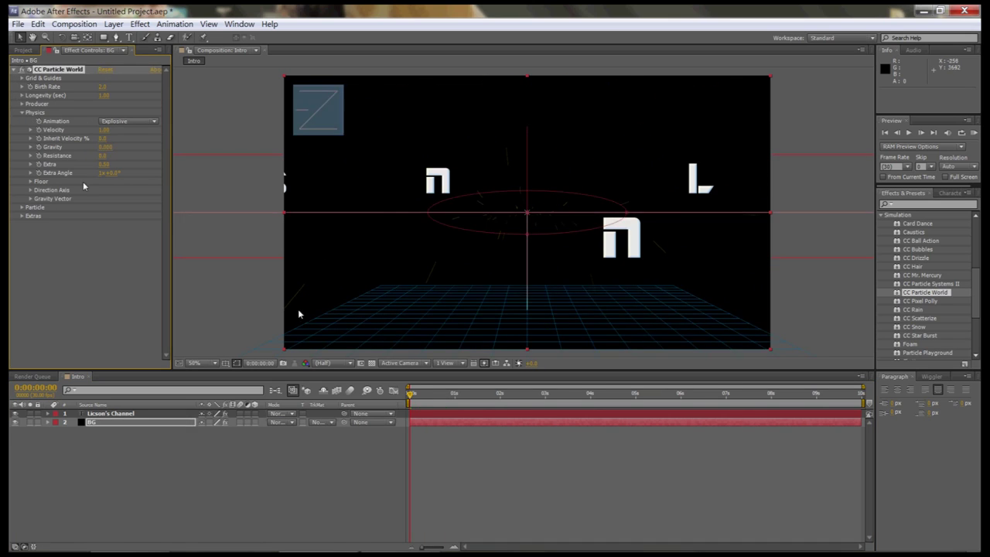
click(128, 121)
click(48, 130)
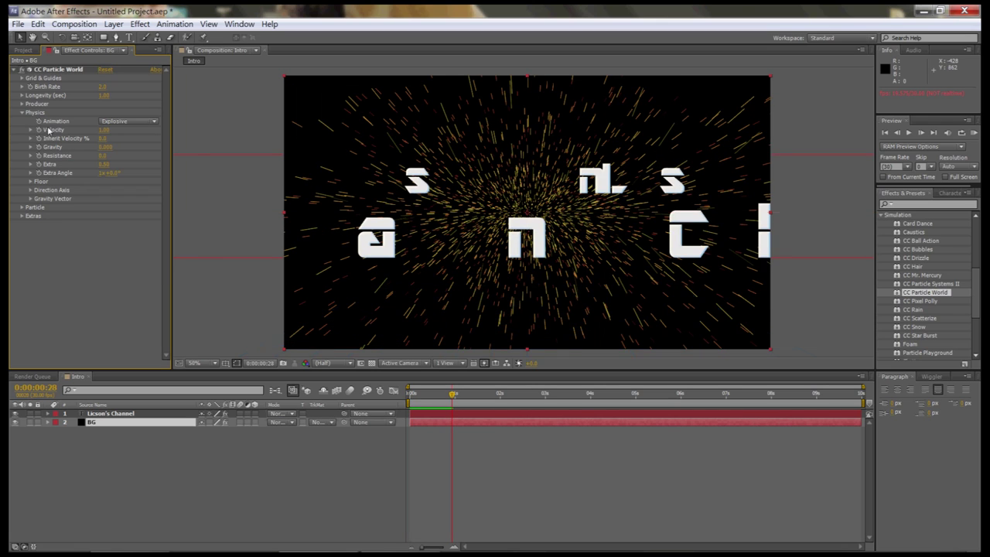
click(22, 112)
click(22, 121)
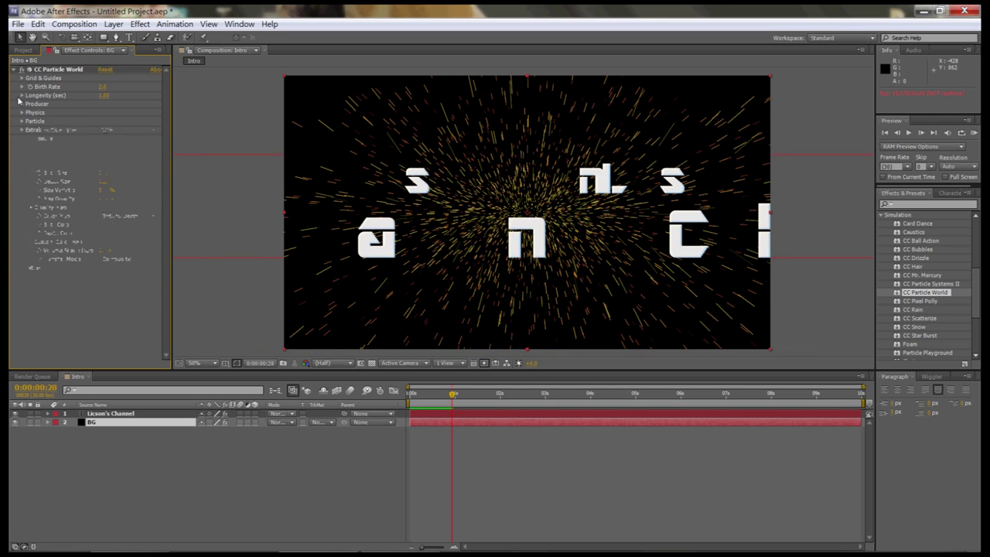
click(127, 130)
click(135, 169)
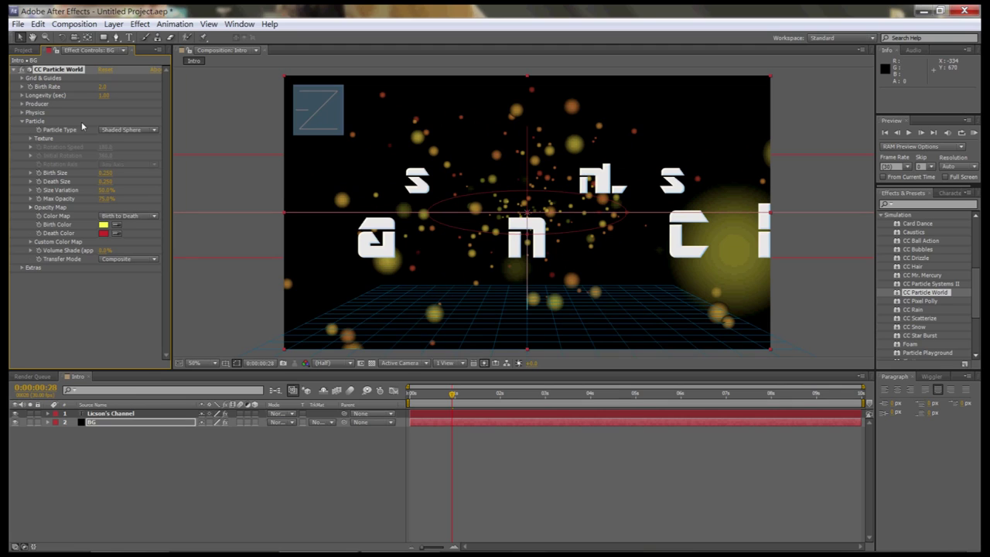
- Set the particle Birth Color to purple and Death Color to cyan
click(103, 225)
click(225, 215)
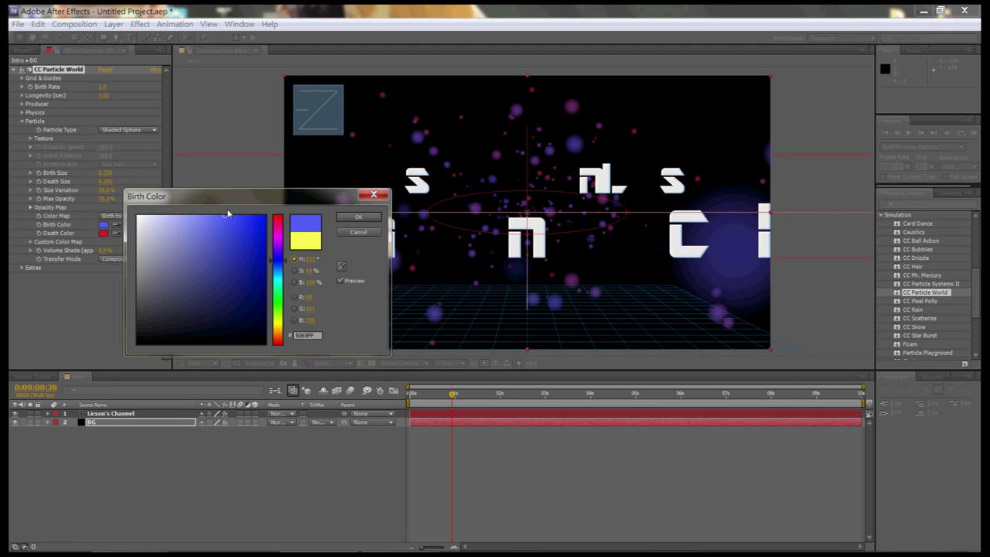
click(234, 243)
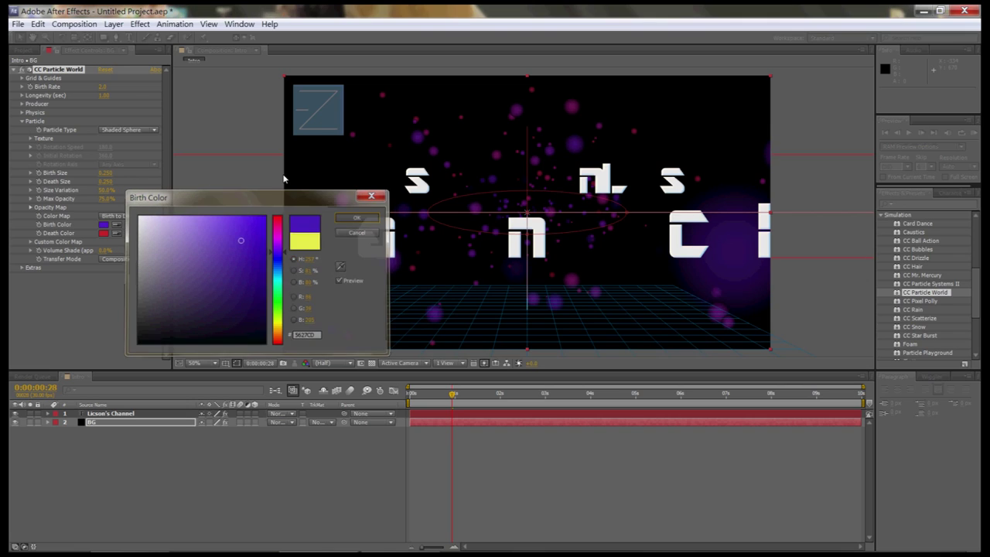
click(358, 217)
click(103, 233)
click(240, 243)
click(256, 234)
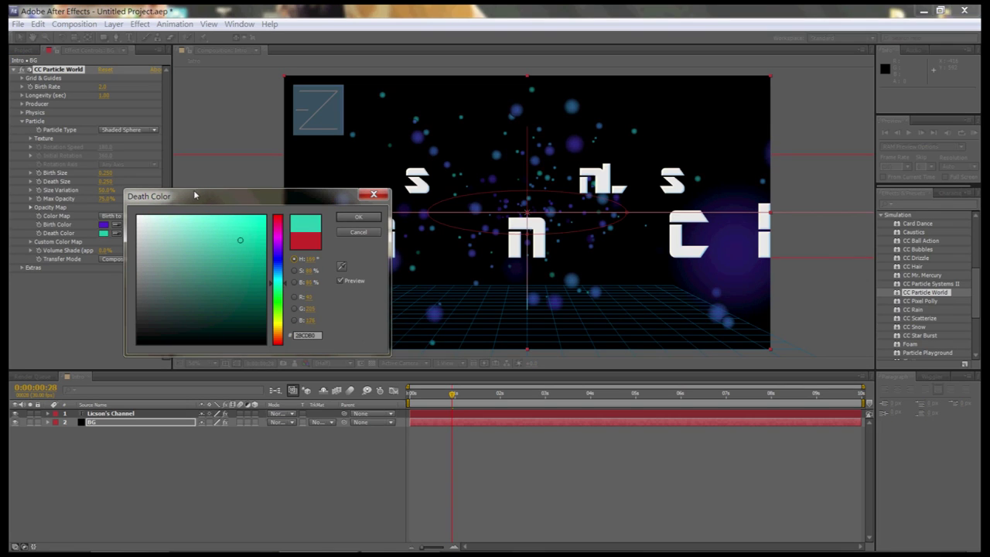
drag(240, 239, 250, 230)
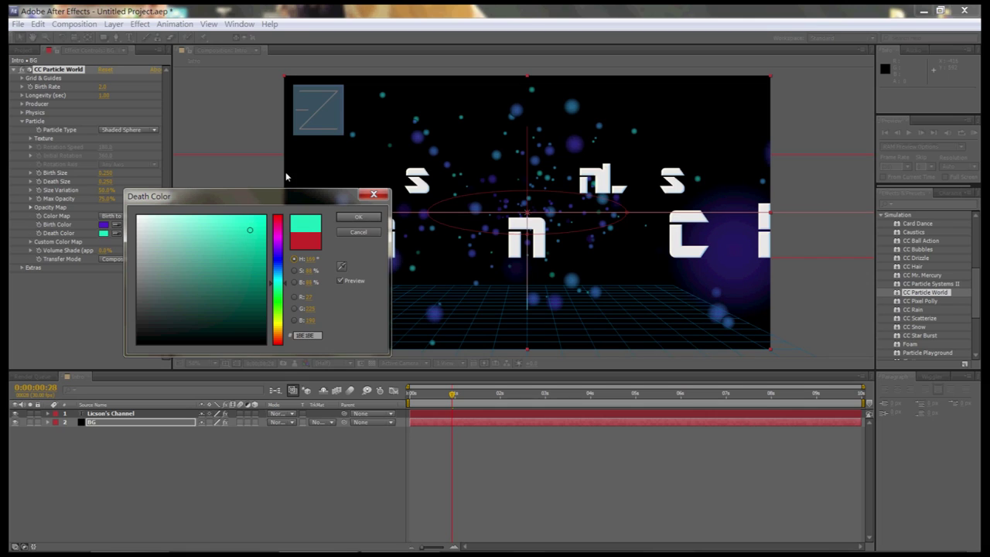
click(358, 216)
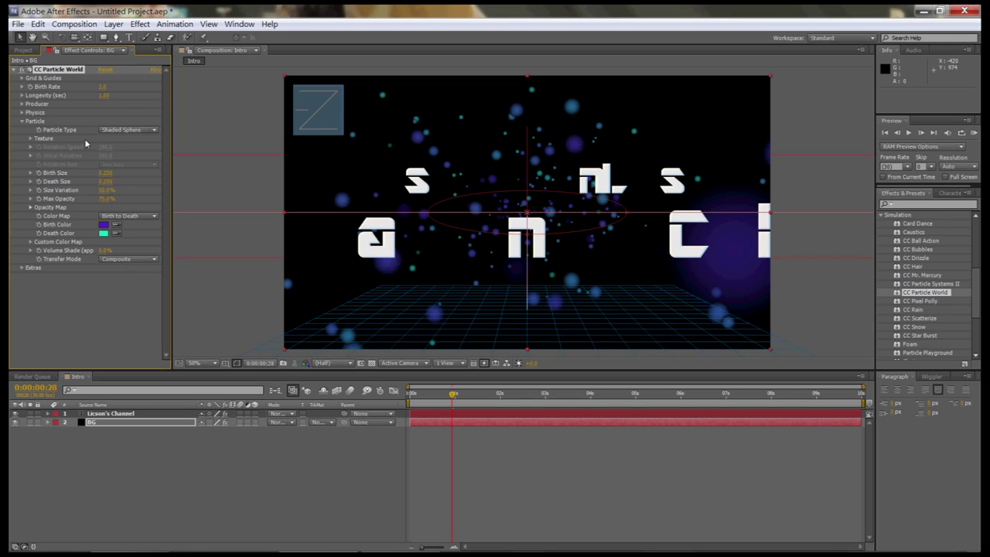
- Set Birth Size 0.200, Size Variation 60%, Hold Particle Release 3.0%, Birth Rate 1.5, then RAM-preview
click(77, 175)
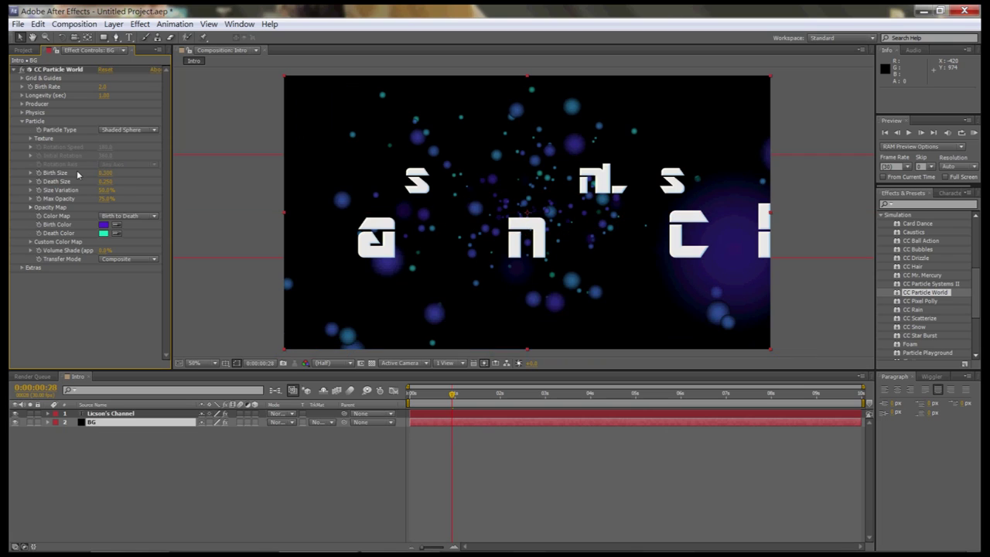
click(71, 185)
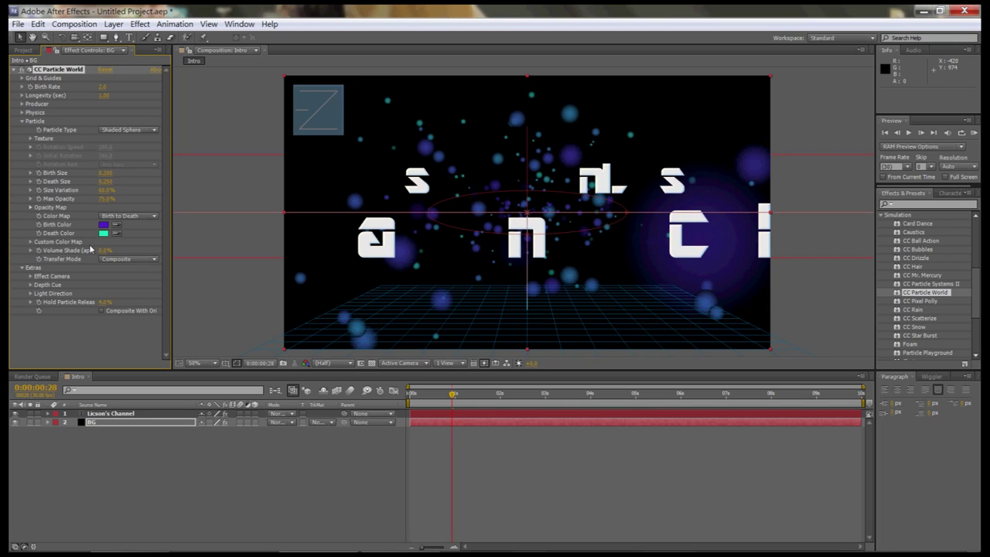
key(Return)
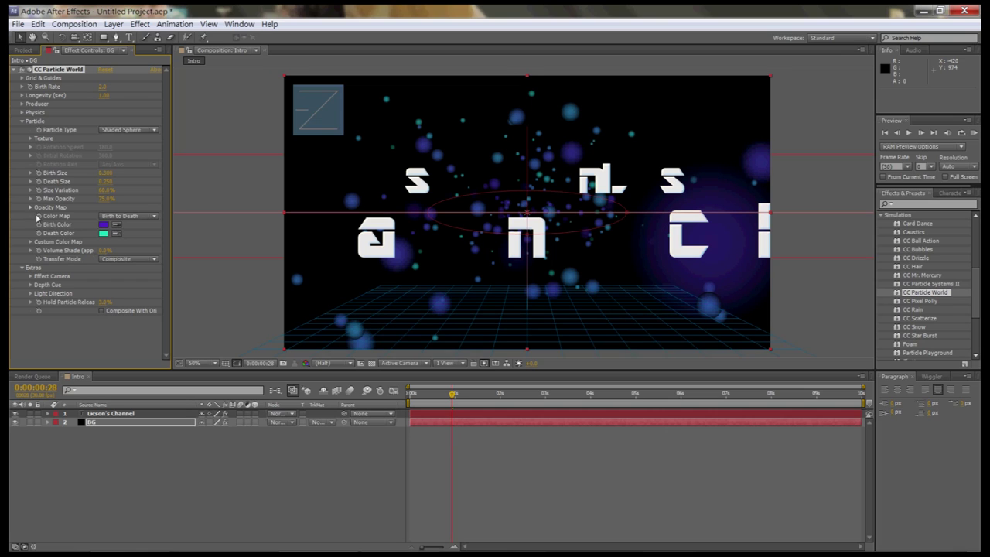
click(21, 121)
text(1.5)
key(Return)
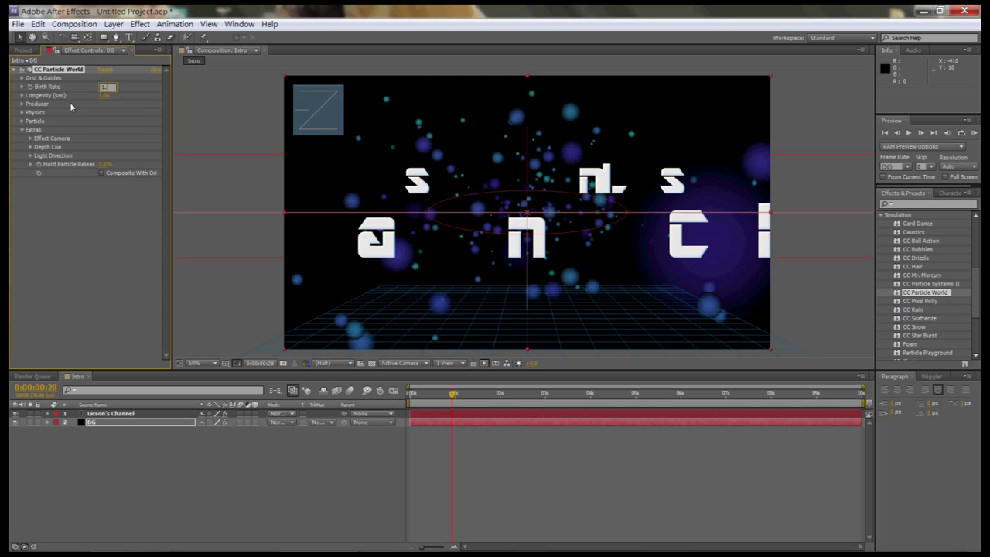
key(F2)
key(KP_0)
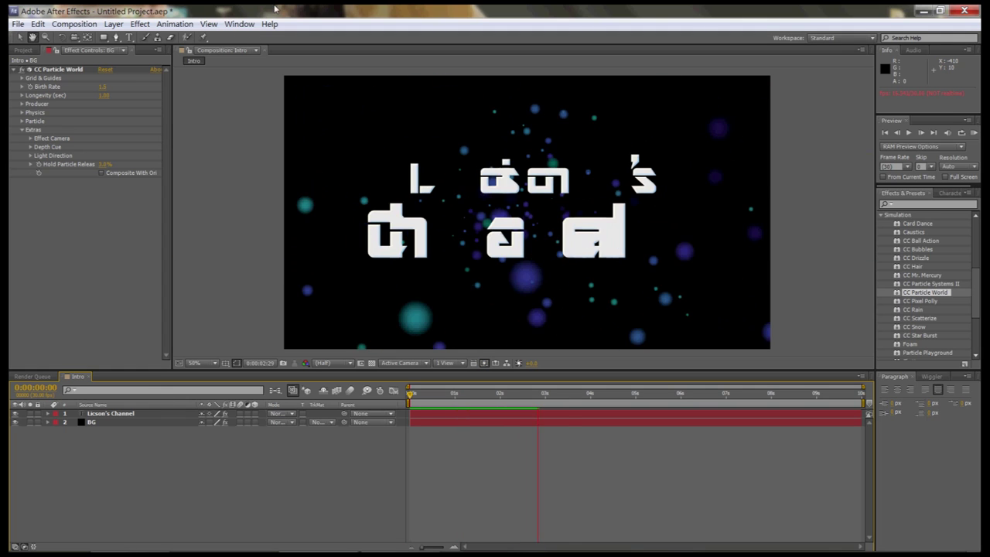
- Widen the BG emitter's Radius X and set Radius Z to 3.540, returning to frame 0
click(352, 312)
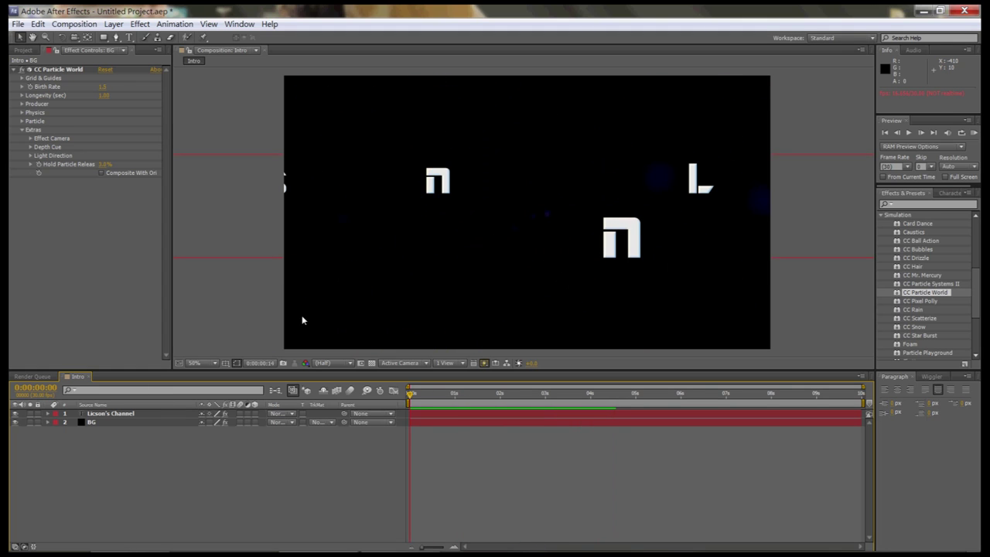
click(66, 82)
click(21, 104)
key(KP_0)
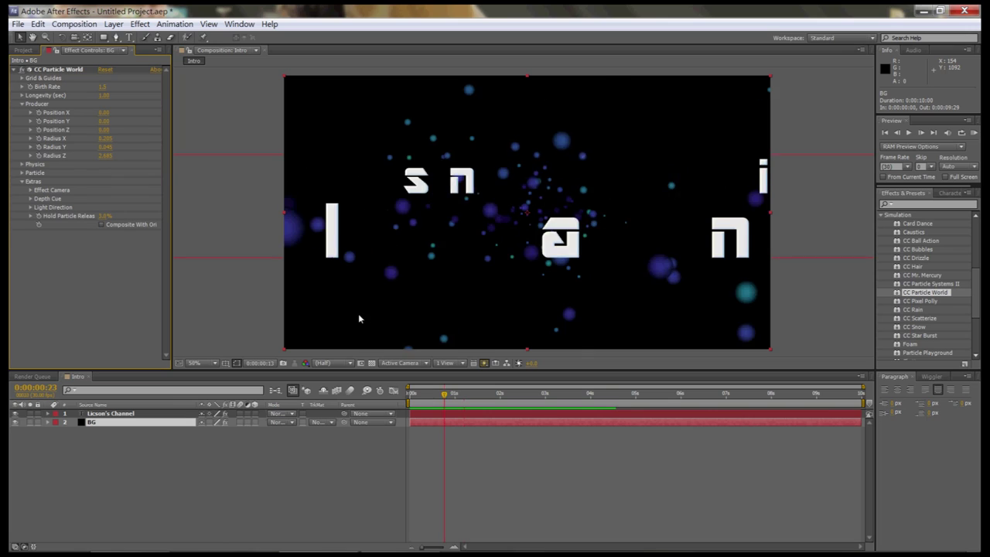
click(90, 117)
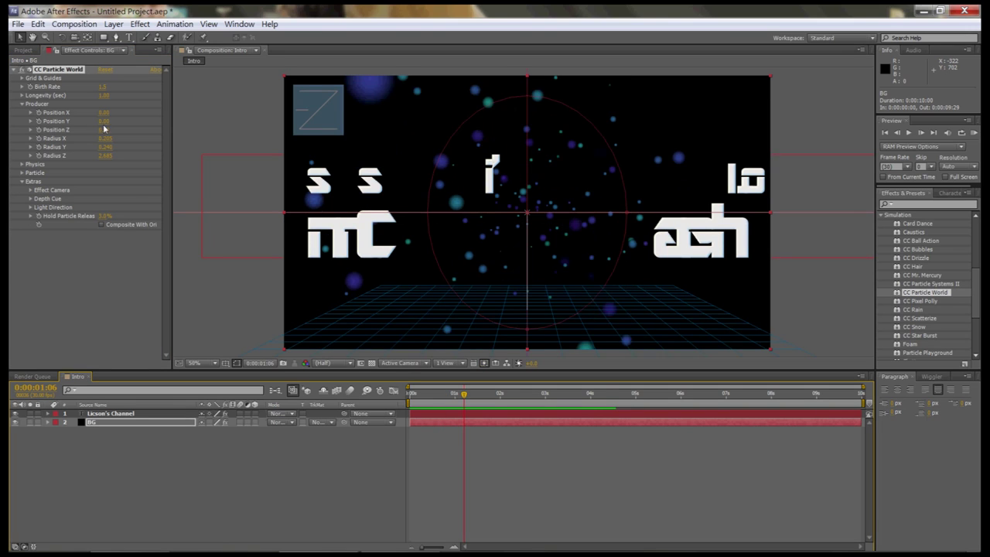
mouse_move(102, 138)
mouse_down()
mouse_move(101, 124)
mouse_move(256, 147)
mouse_up()
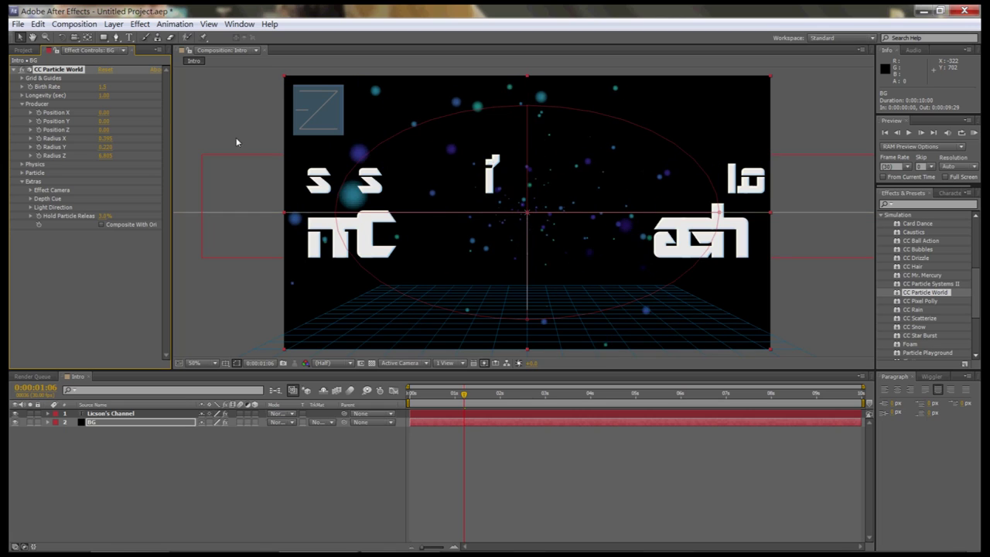
mouse_move(177, 200)
mouse_down()
mouse_move(151, 256)
mouse_move(265, 276)
mouse_up()
key(Home)
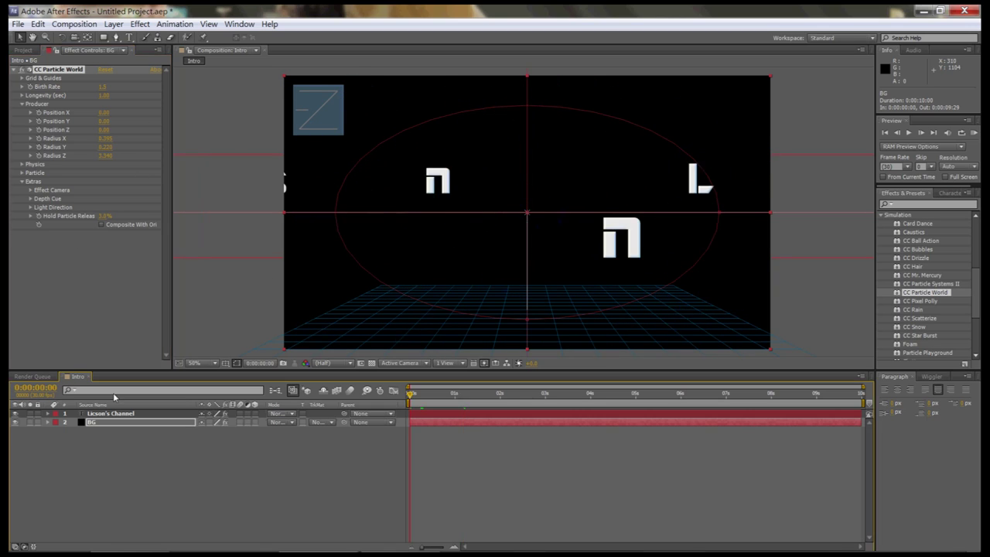
click(15, 291)
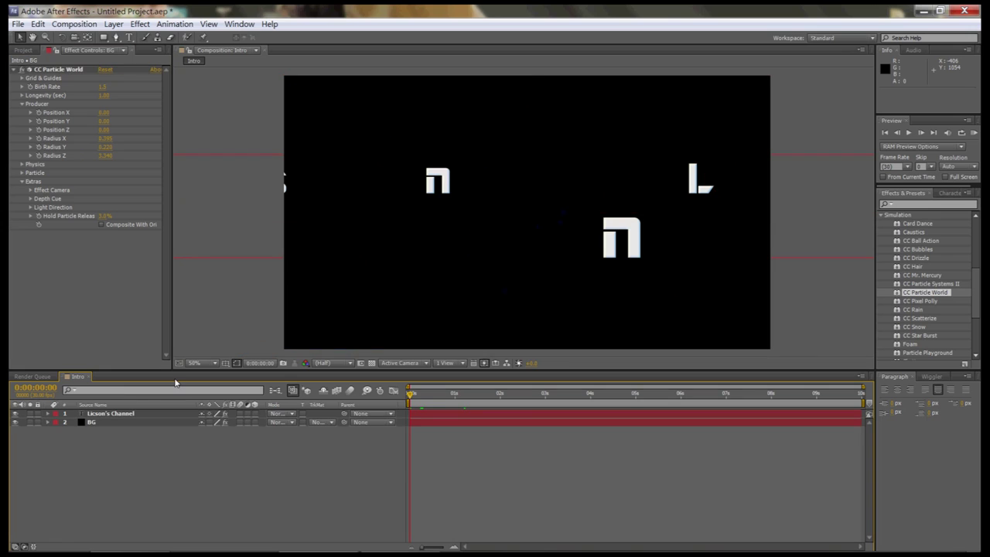
- Add a new Camera 1 layer to the composition and preview through it
right_click(225, 473)
mouse_move(243, 365)
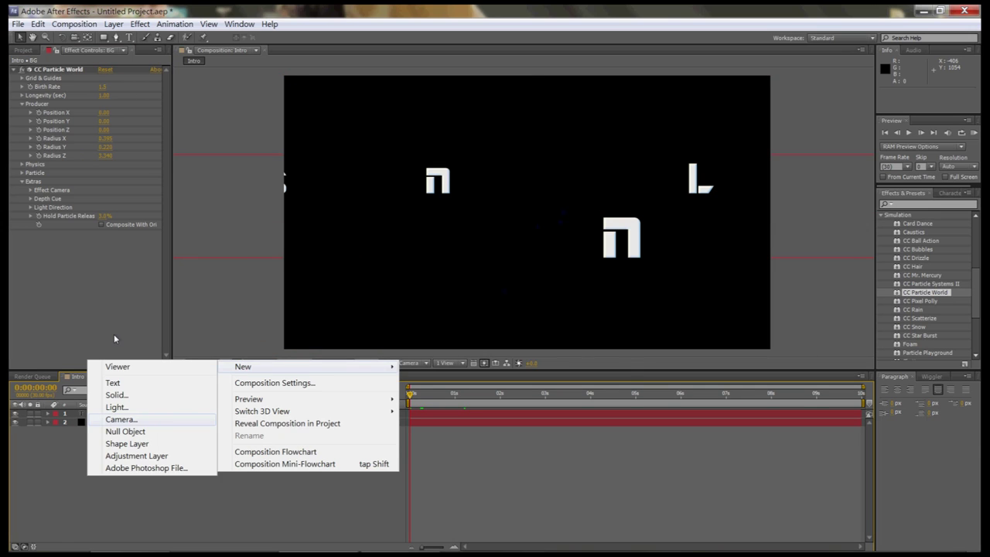
click(114, 420)
key(Return)
key(space)
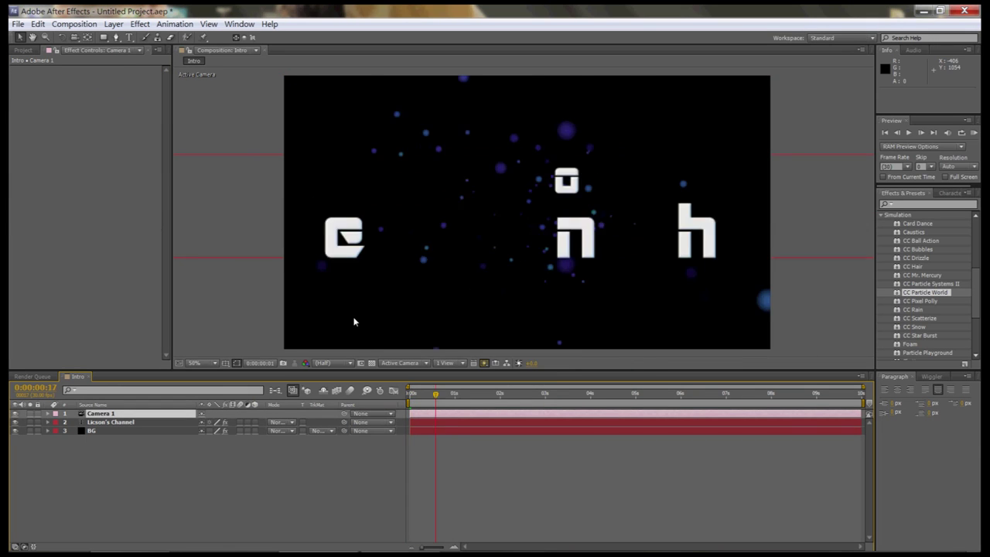
key(space)
key(ctrl+Right)
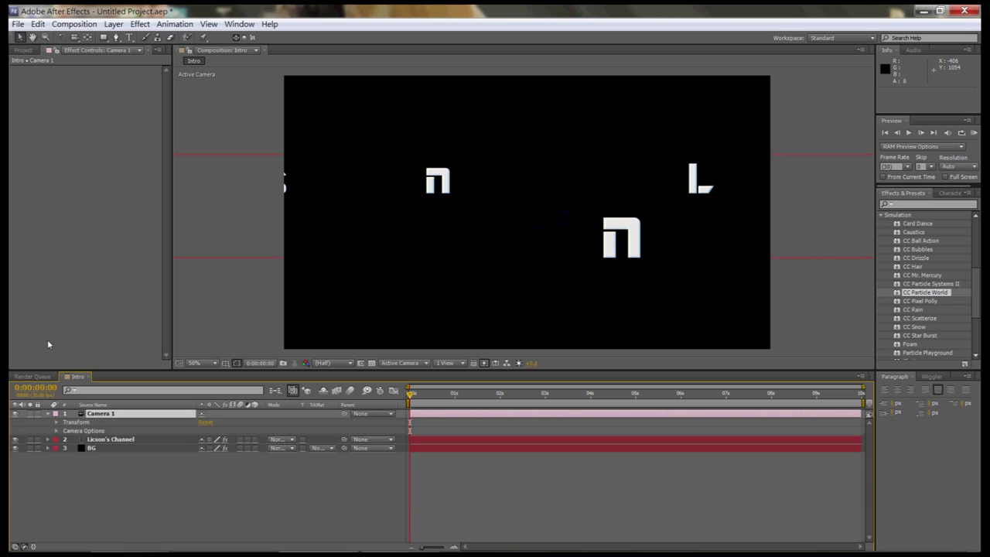
key(ctrl+Left)
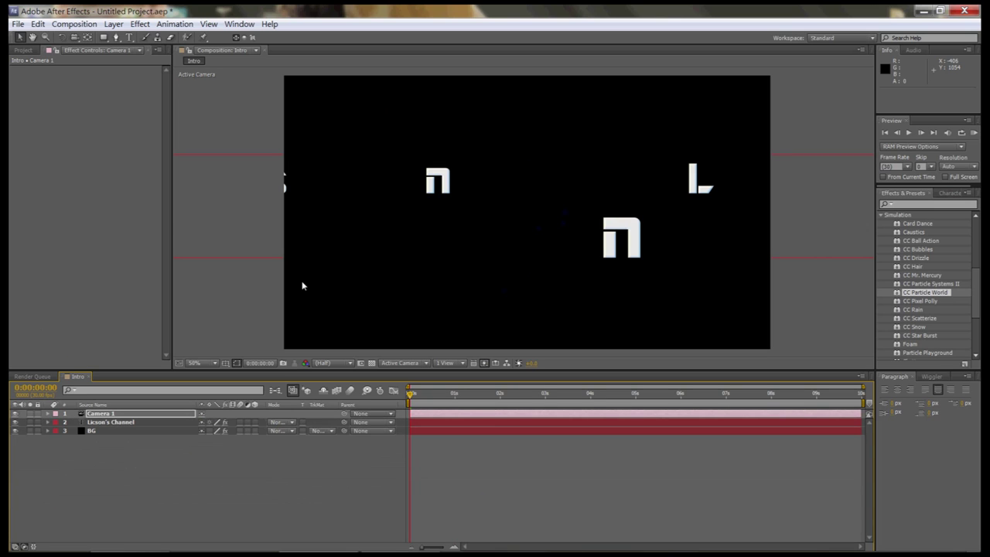
key(space)
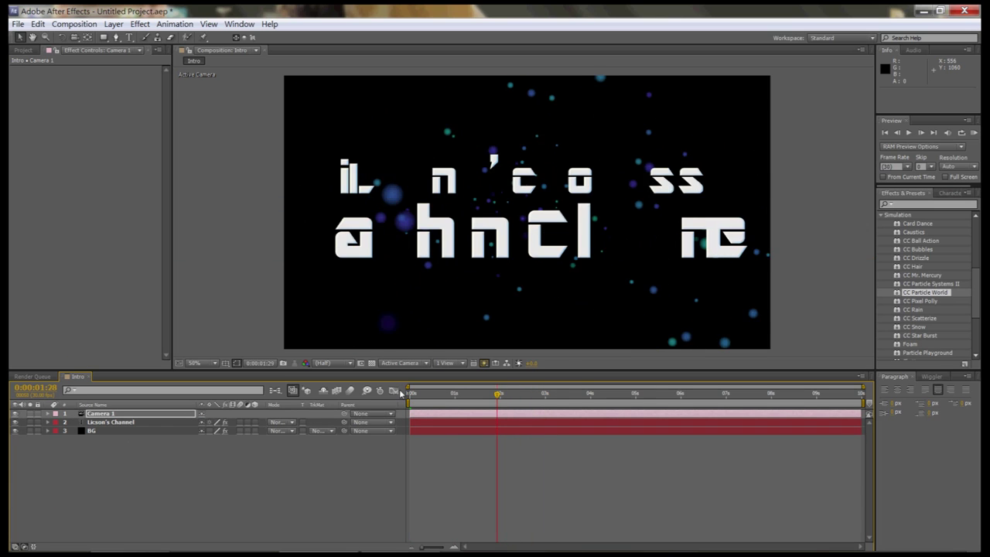
key(ctrl+Right)
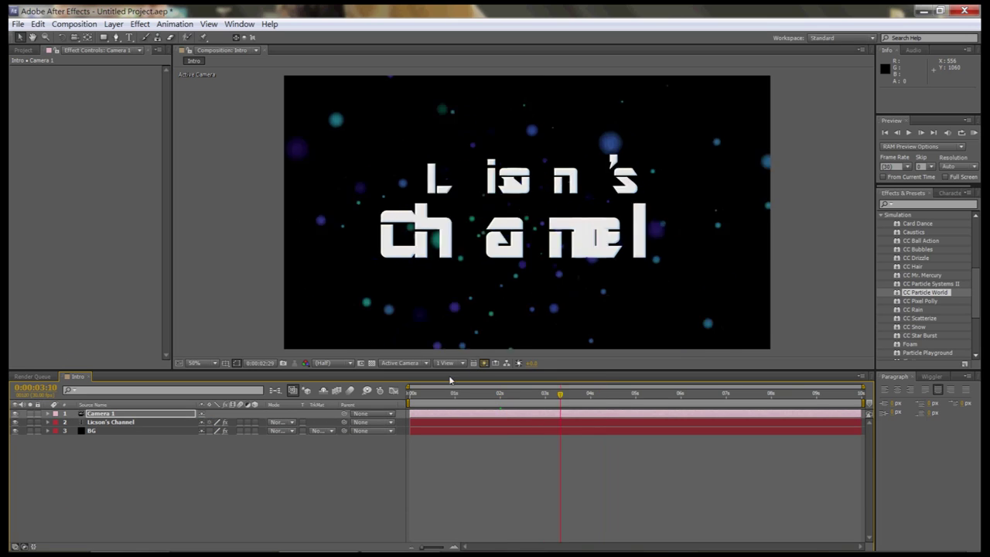
- Orbit Camera 1 around the title, then preview the intro from 0:00
click(80, 37)
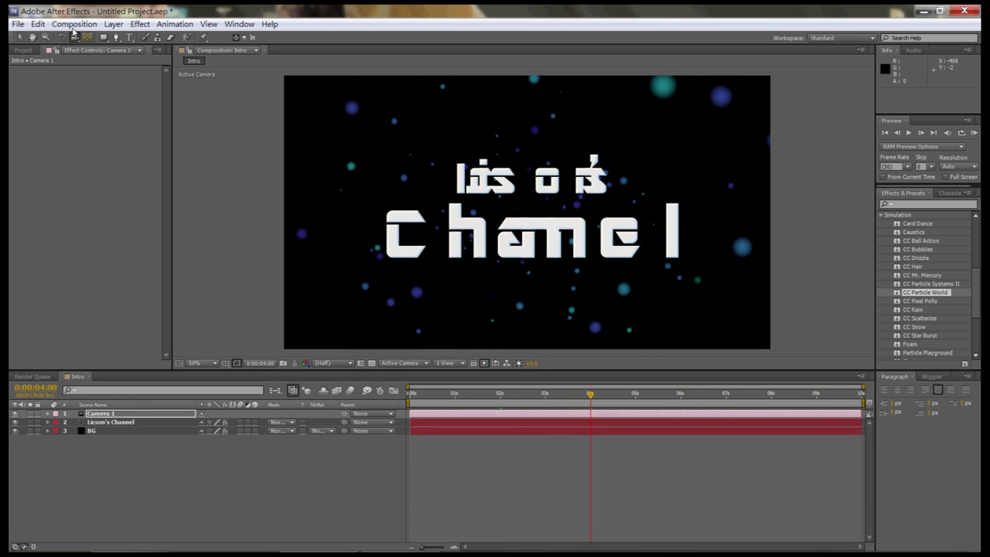
drag(511, 170, 562, 158)
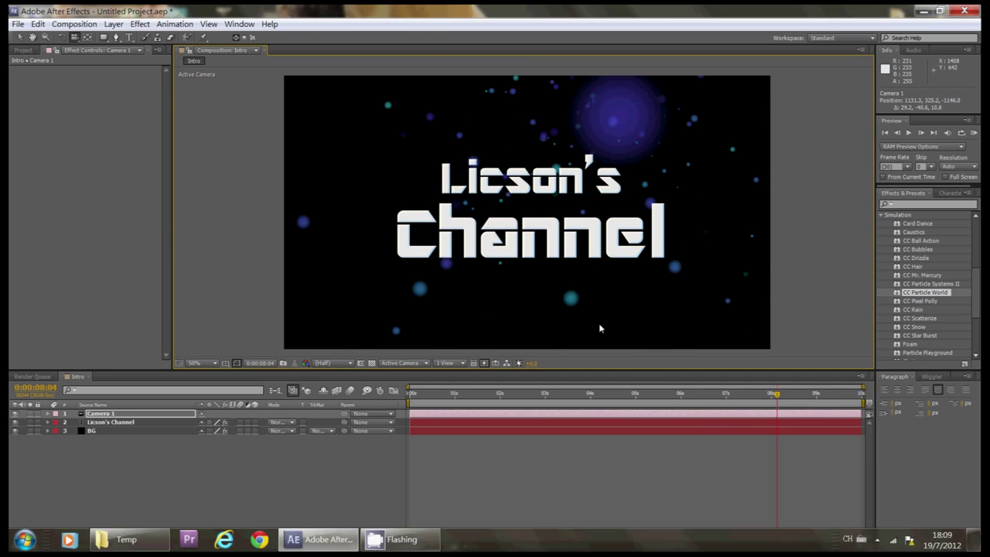
key(space)
key(ctrl+grave)
key(ctrl+grave)
key(space)
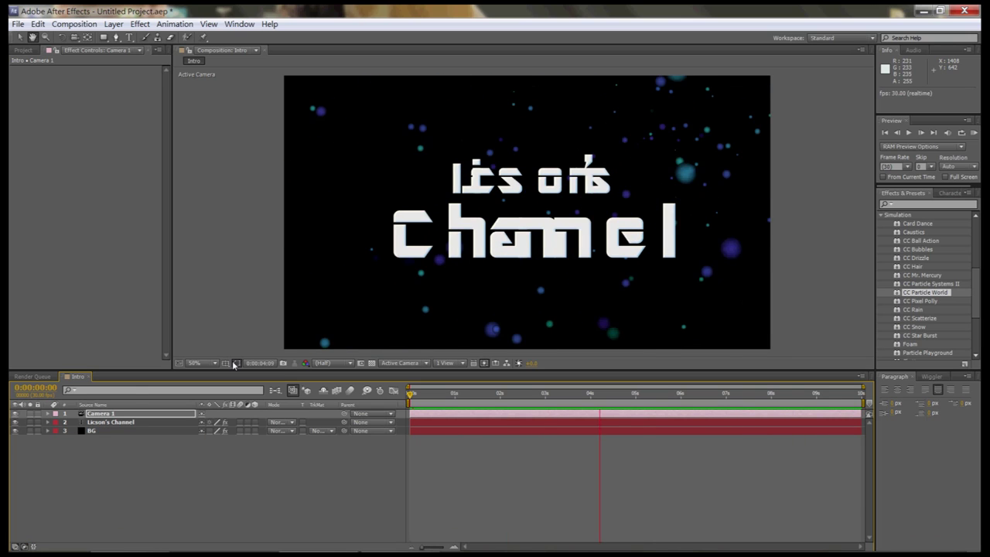
key(space)
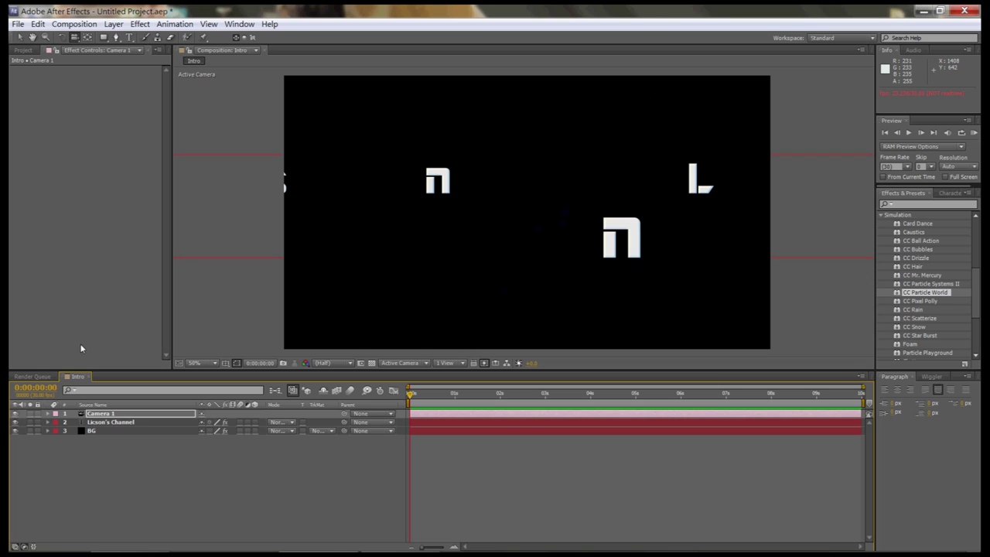
- On the Licson's Channel layer set Frequency and Period to 10 and preview
key(ctrl+Down)
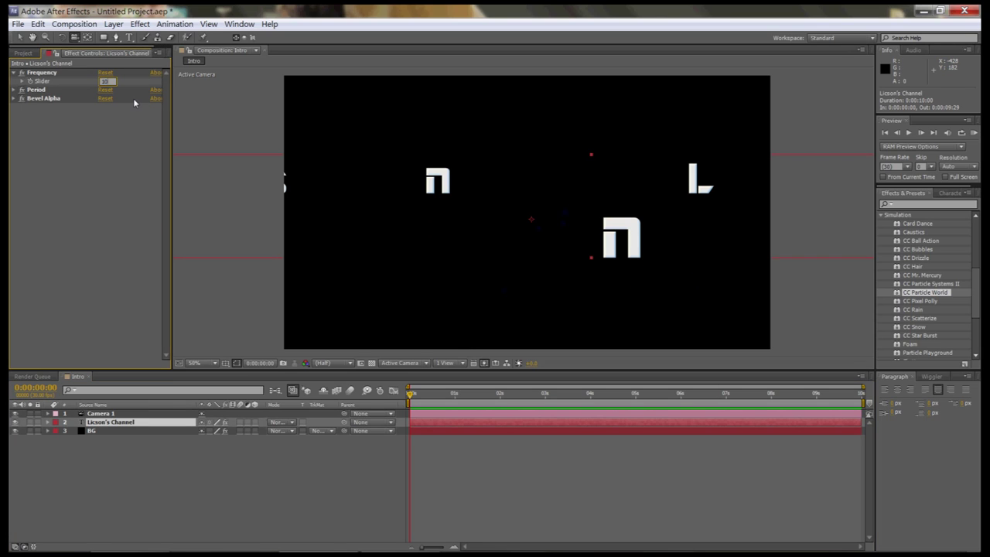
click(13, 90)
key(space)
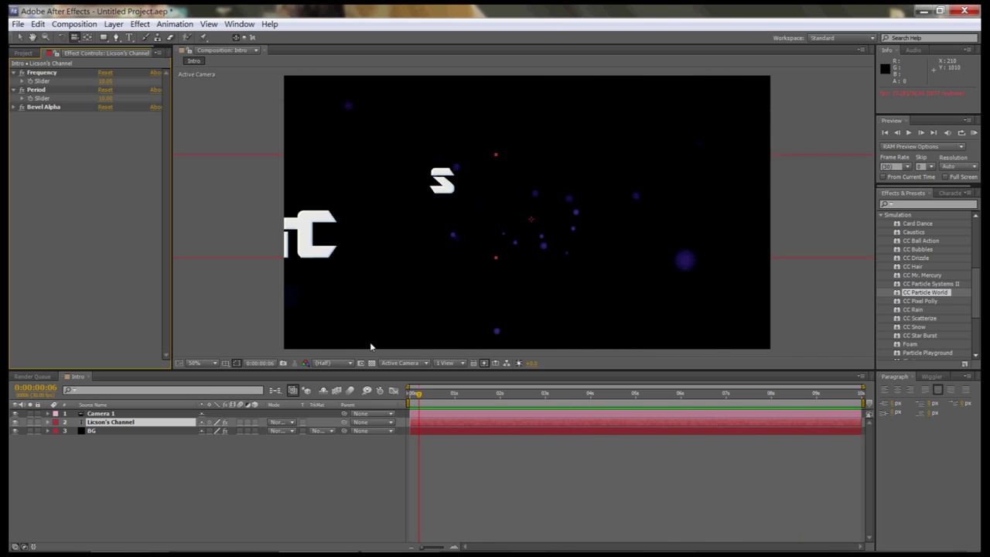
- Add a new adjustment layer and apply Hue/Saturation to it
right_click(121, 302)
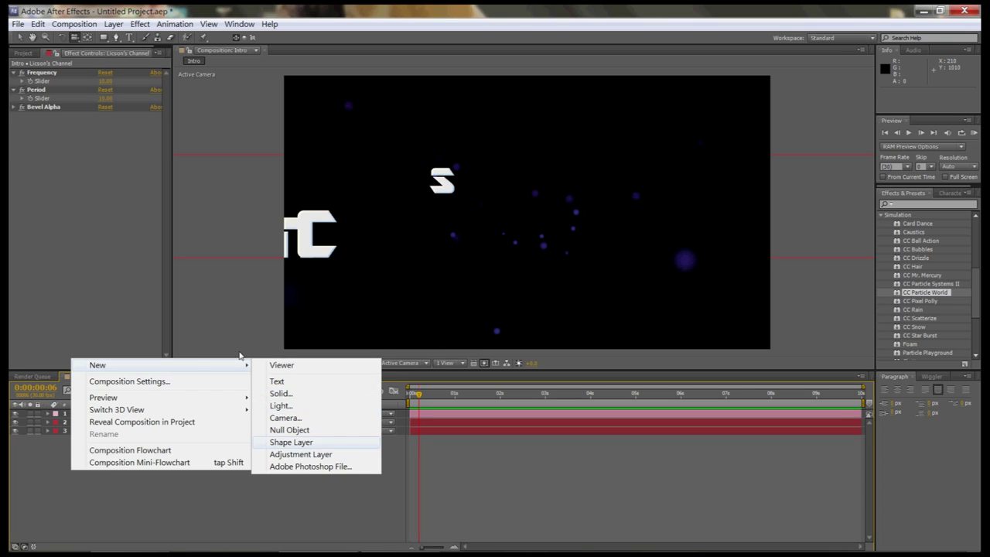
click(300, 455)
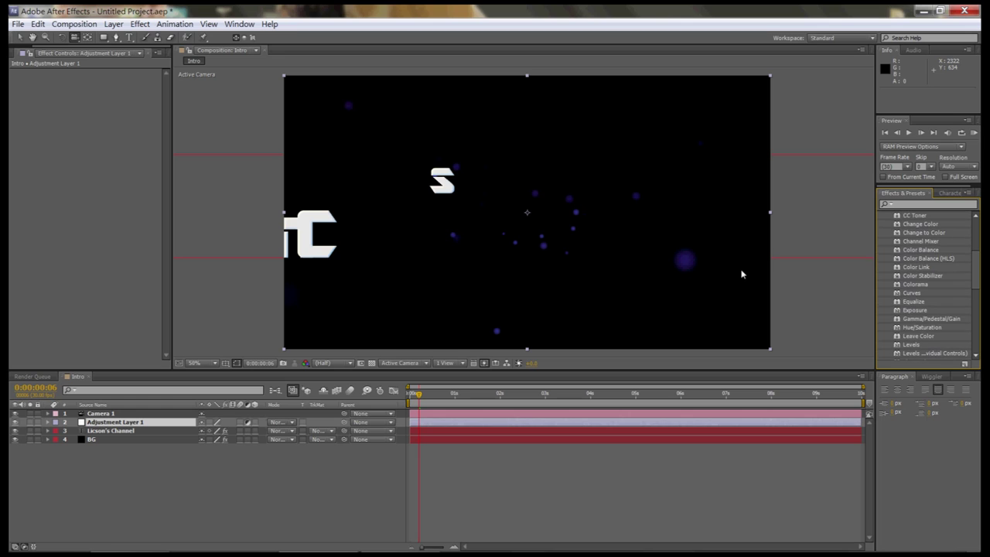
drag(922, 327, 48, 158)
key(space)
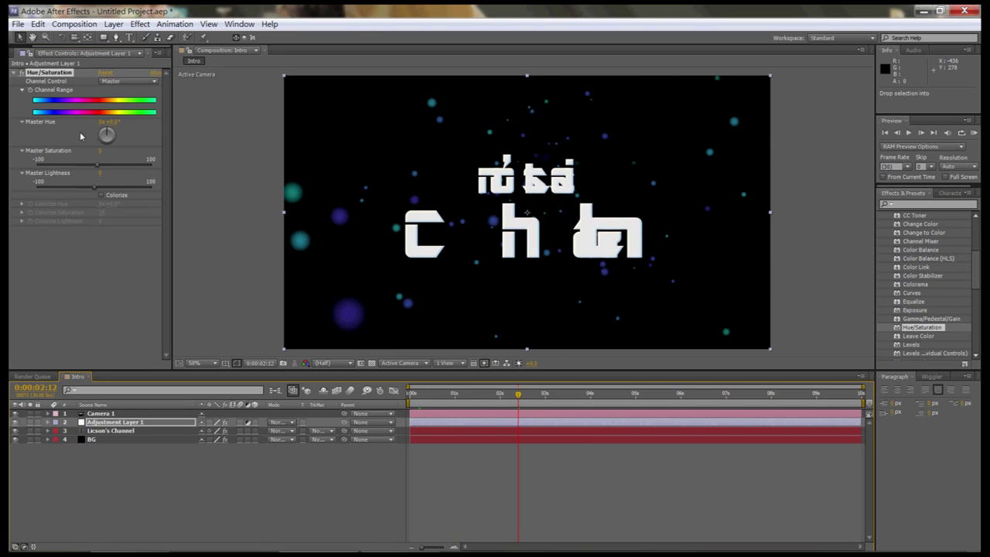
- Raise the Hue/Saturation Master Saturation value
drag(98, 164, 90, 164)
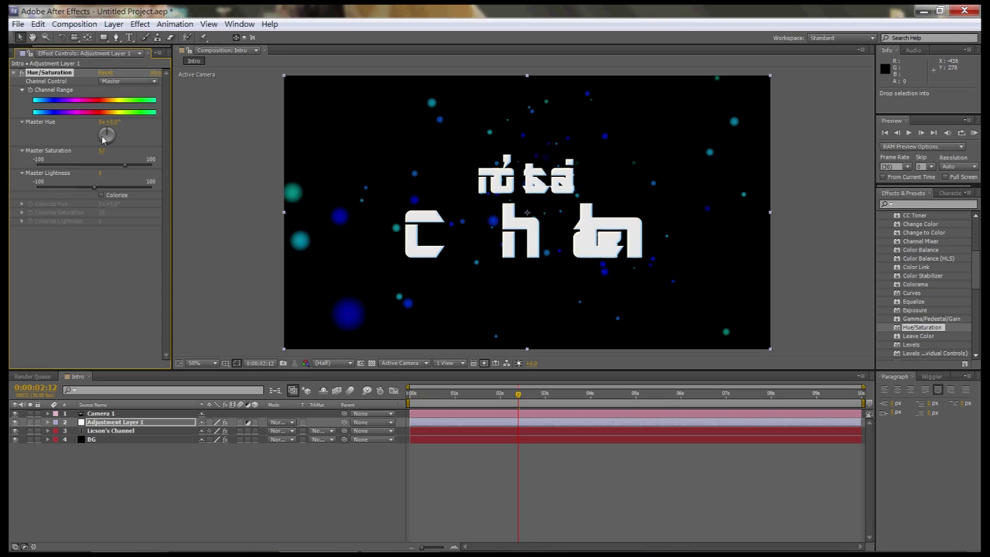
click(77, 160)
click(14, 72)
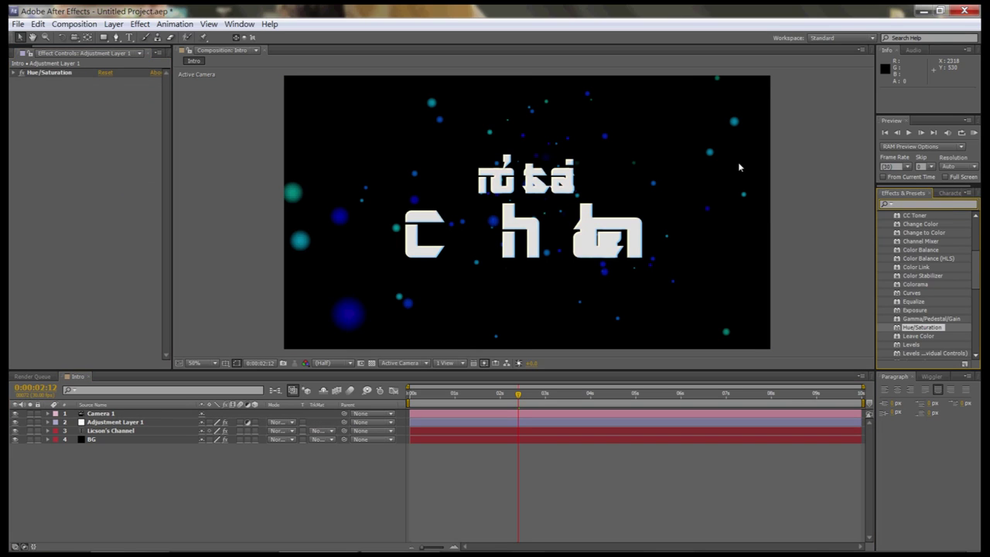
- Apply Glow to the BG particle layer and set its threshold to about 62.7%
text(glow)
drag(910, 338, 91, 440)
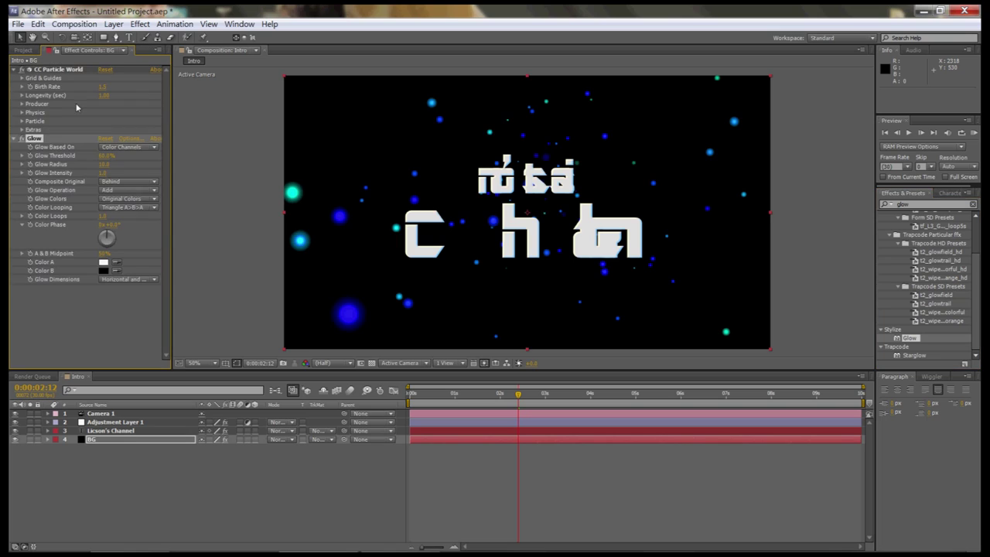
click(13, 69)
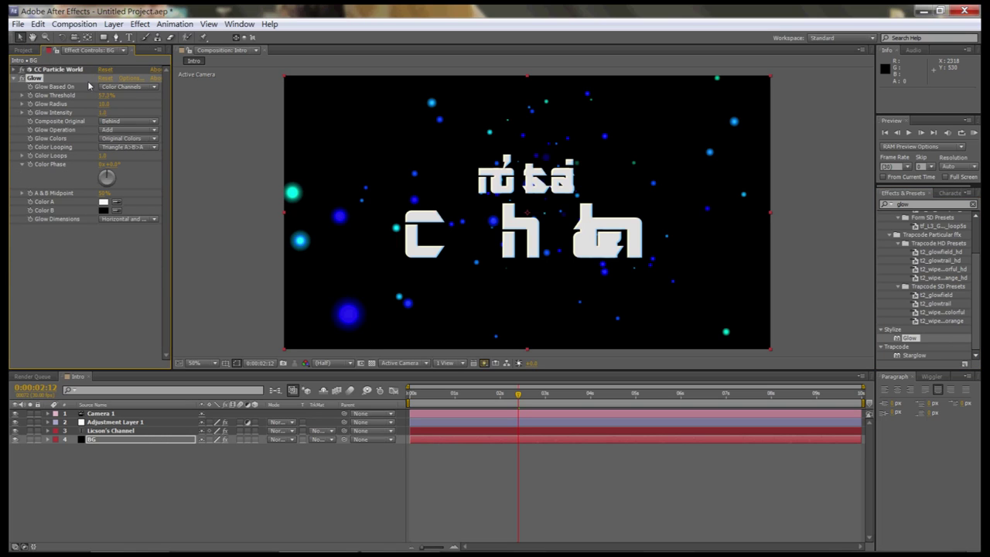
drag(104, 95, 116, 88)
key(ctrl+z)
- Set Glow radius 10 and intensity 0.5, keep Color Phase at 0, and preview from the start
click(404, 243)
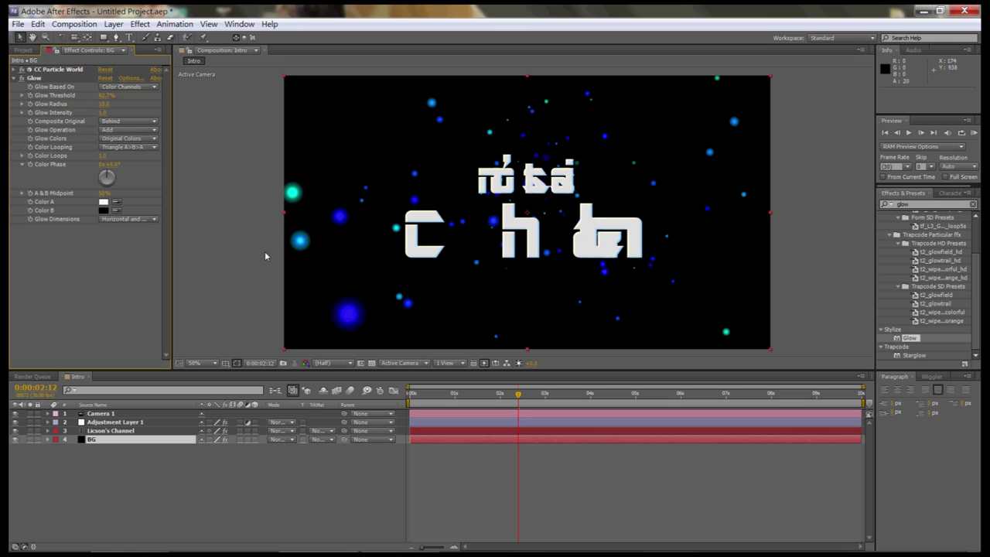
click(83, 79)
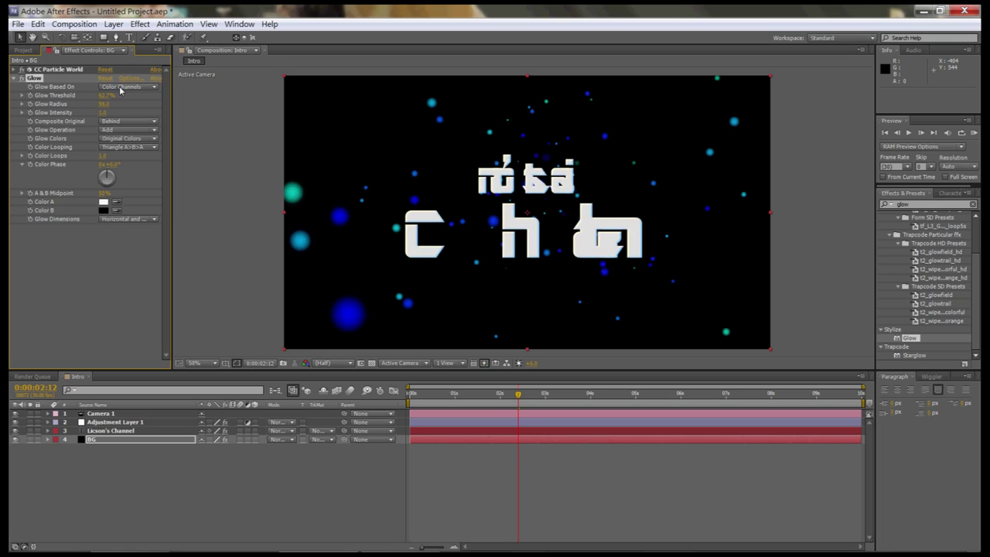
key(ctrl+z)
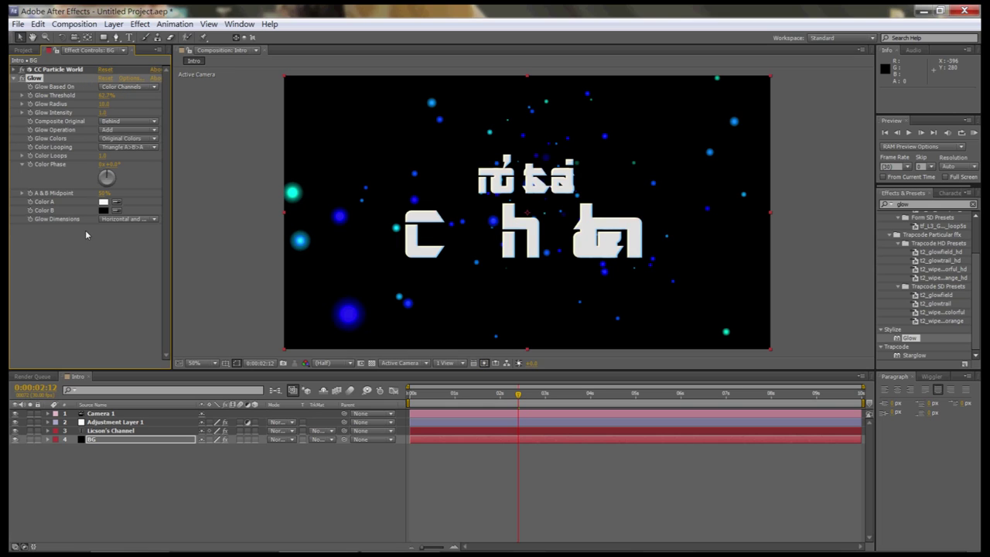
key(ctrl+z)
key(ctrl+z)
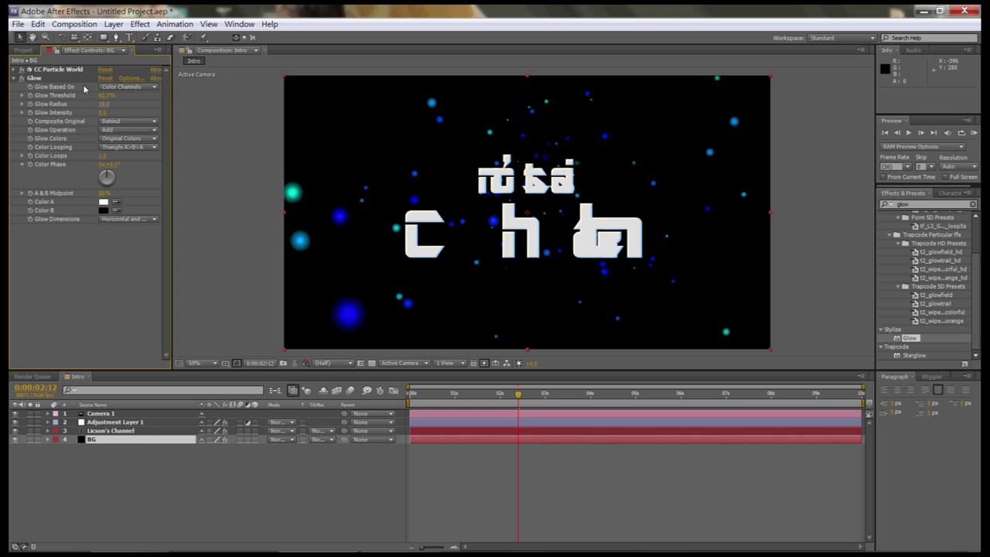
key(ctrl+z)
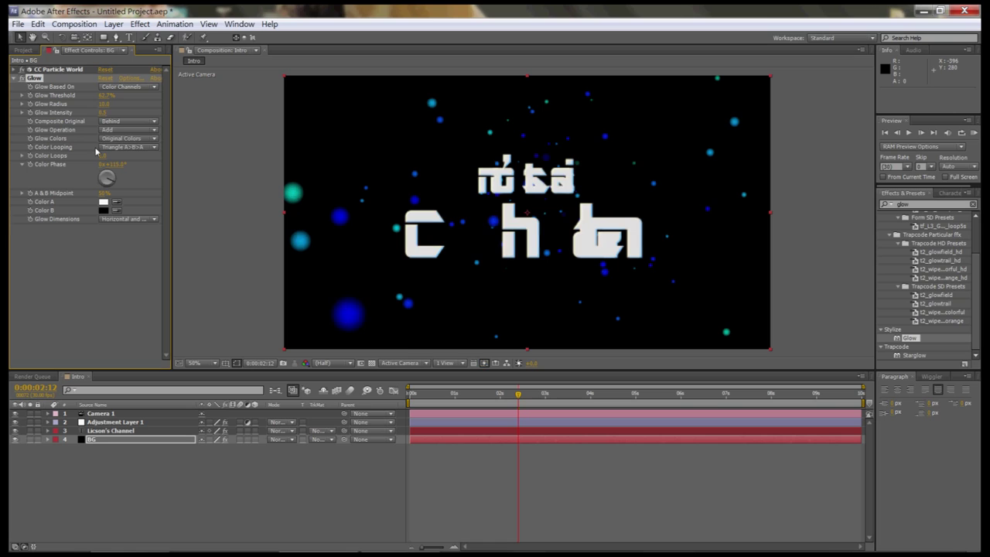
key(ctrl+z)
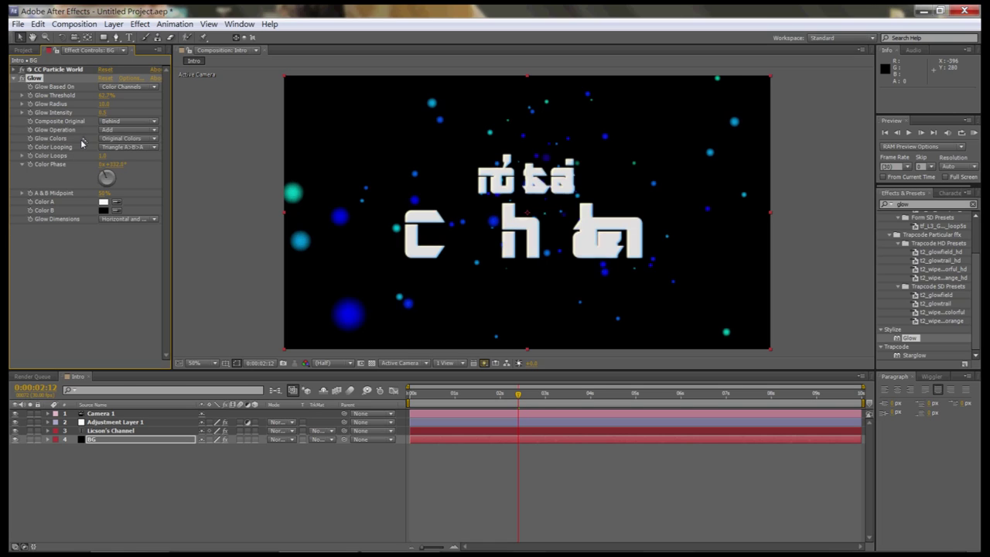
click(86, 257)
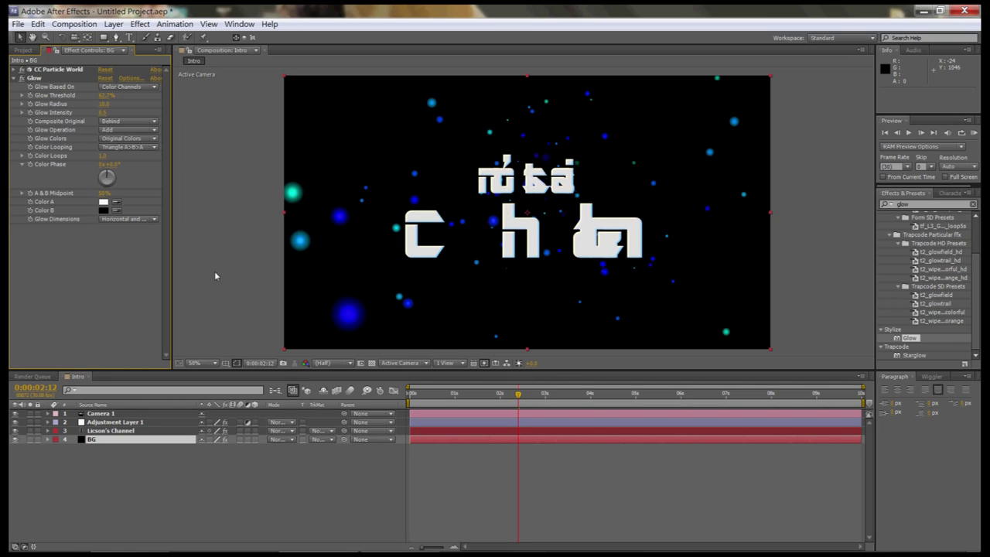
click(13, 78)
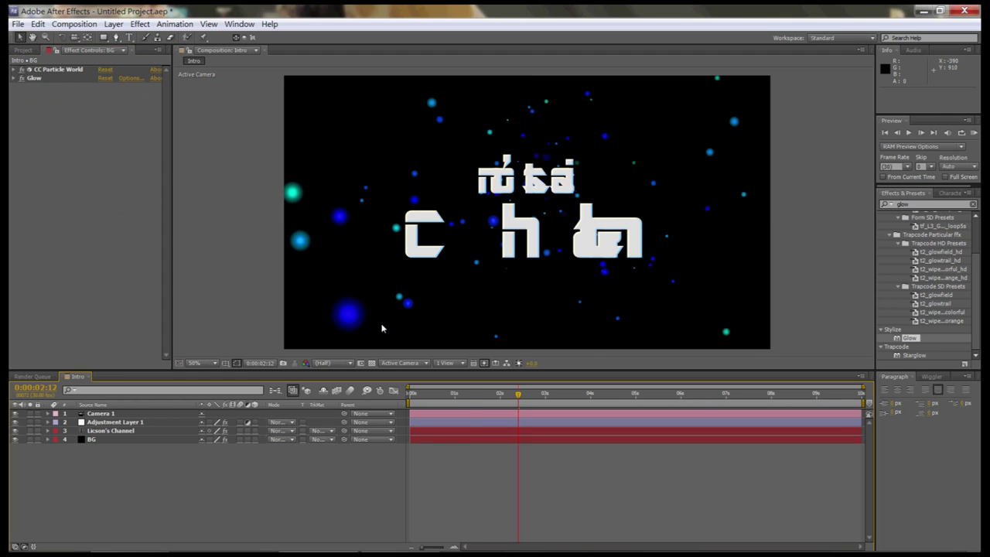
key(Home)
key(space)
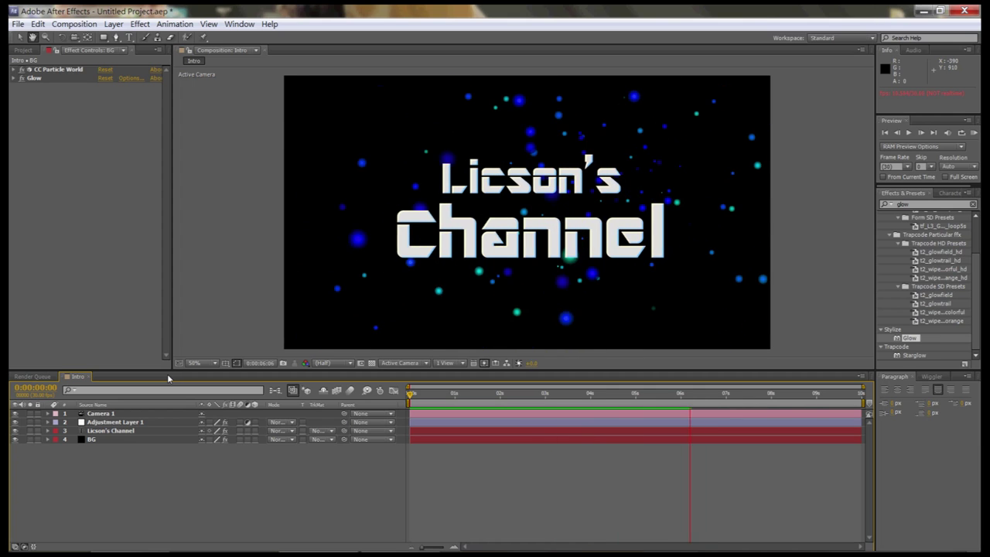
- Create a black solid named 'Fader' and move it below the adjustment layer
right_click(226, 378)
mouse_move(253, 385)
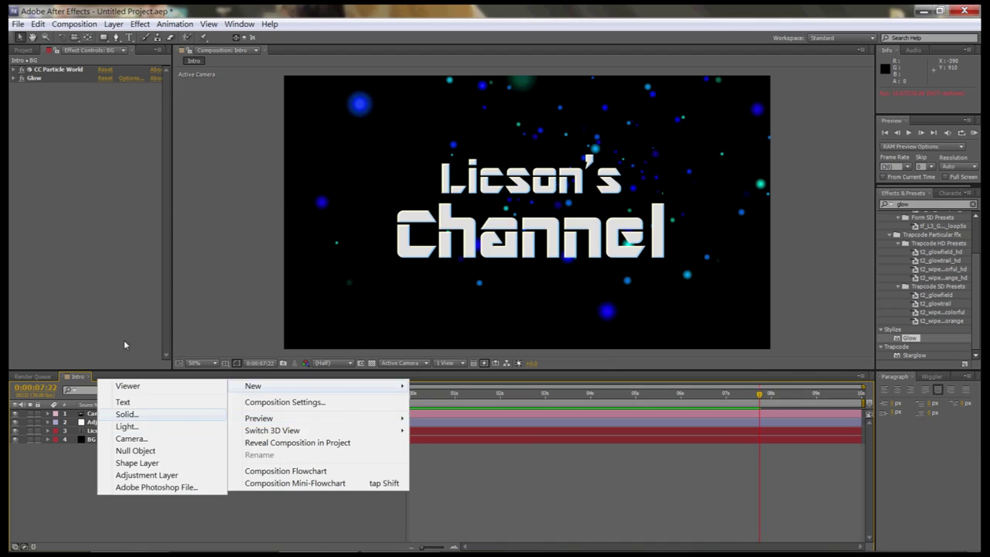
click(128, 410)
text(Fader)
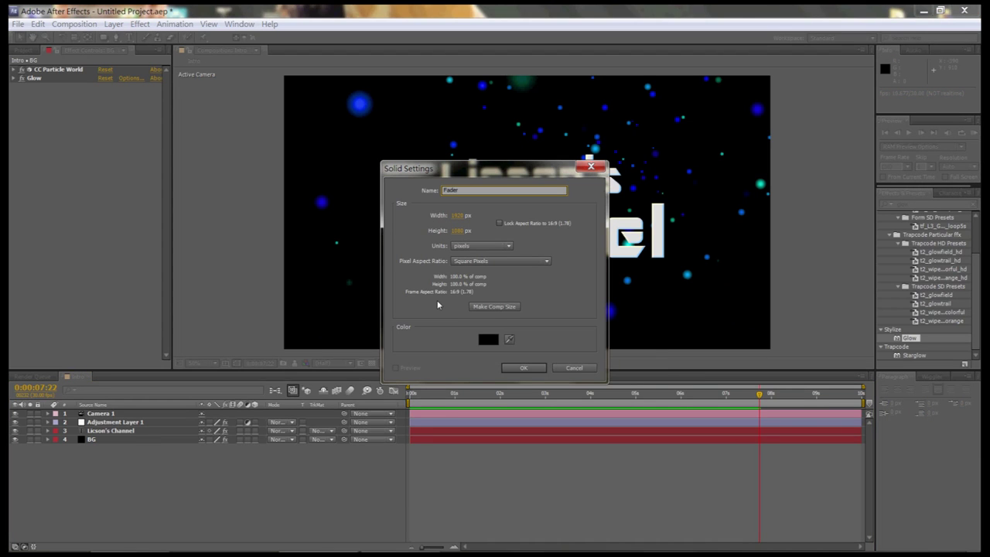
key(Return)
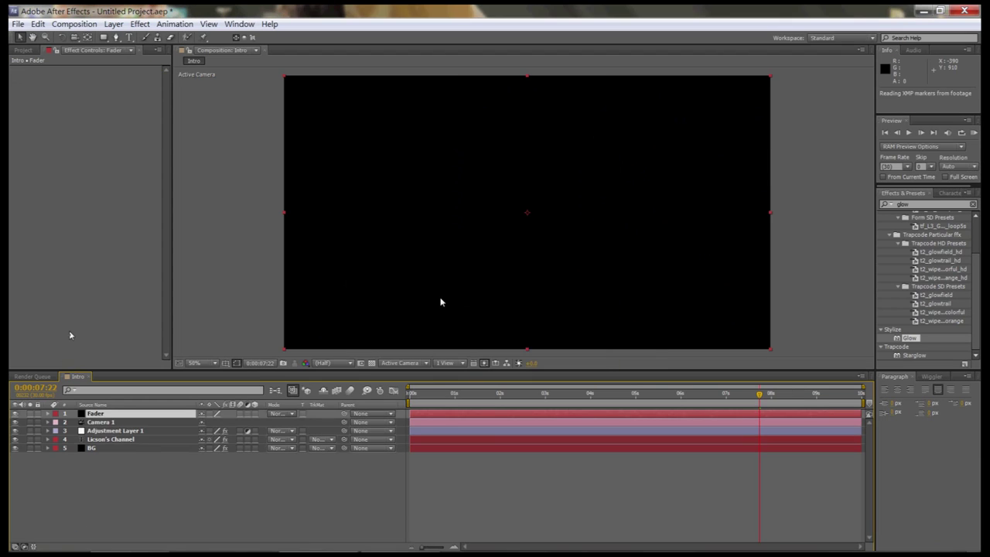
key(ctrl+[)
key(ctrl+[)
- Keyframe Fader opacity at 0% on the first frame and near 8 seconds, then replay the intro
key(Home)
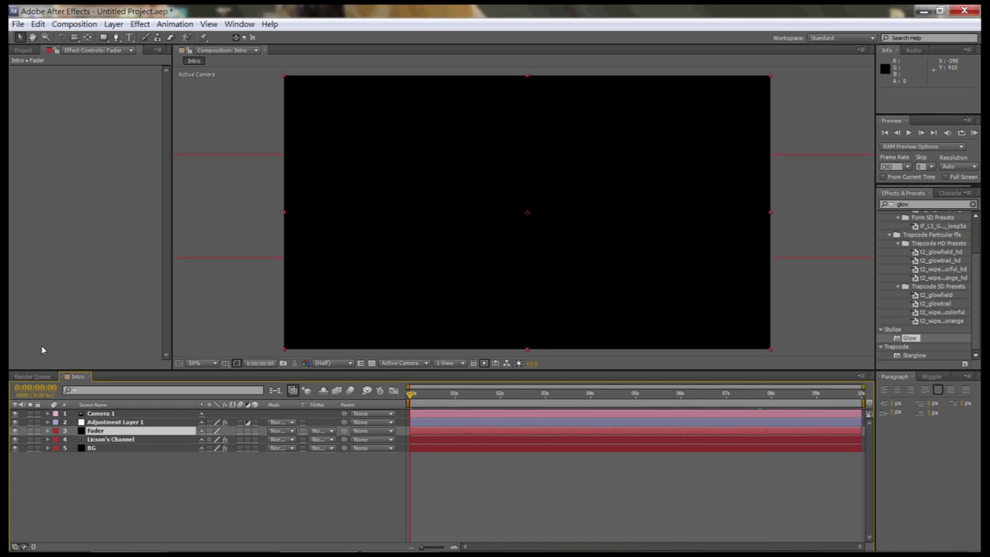
click(48, 430)
click(73, 482)
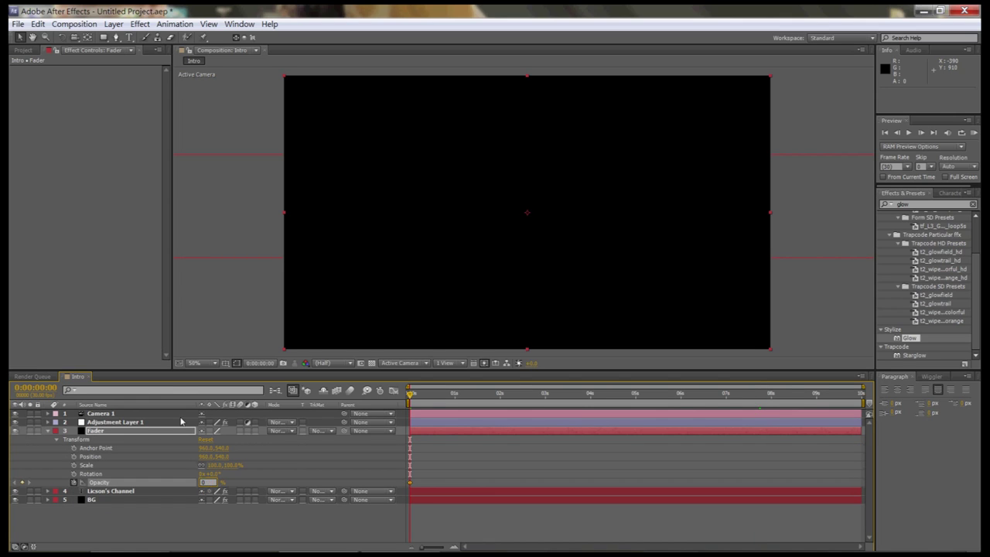
key(Return)
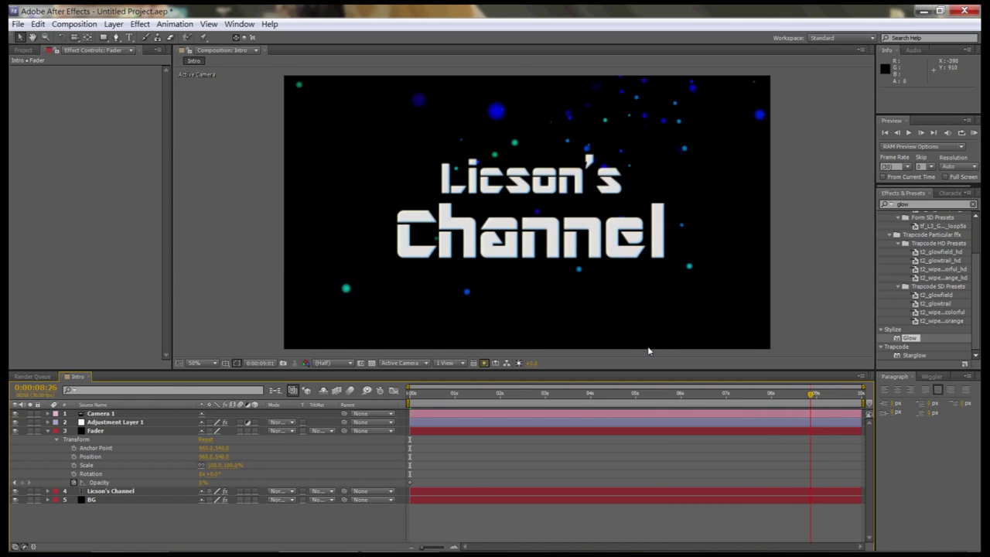
key(Page_Up)
key(Page_Up)
key(Page_Up)
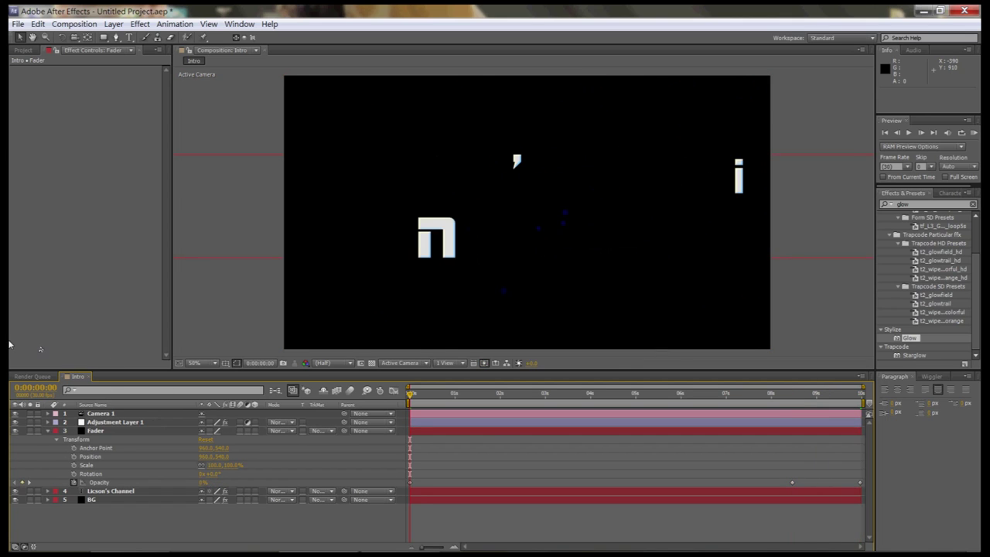
key(ctrl+grave)
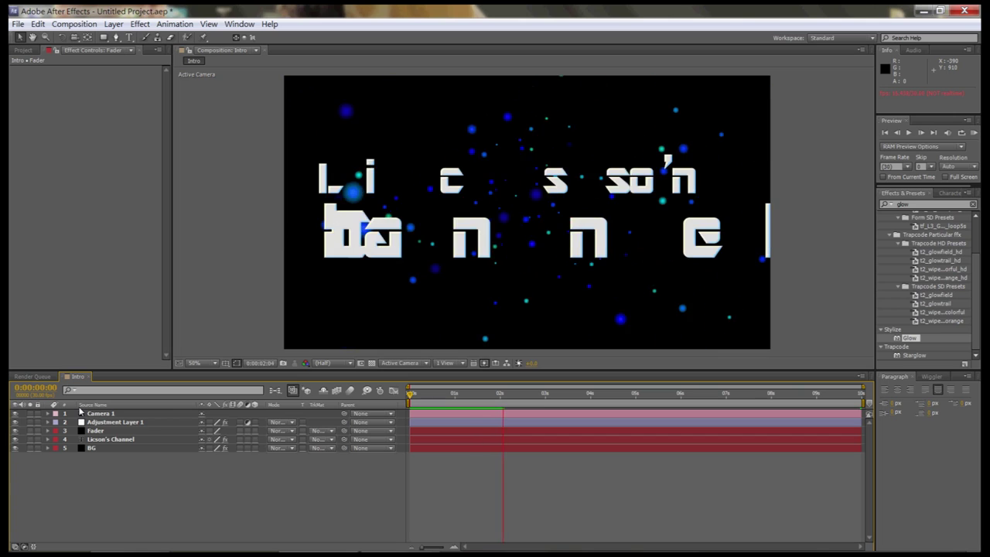